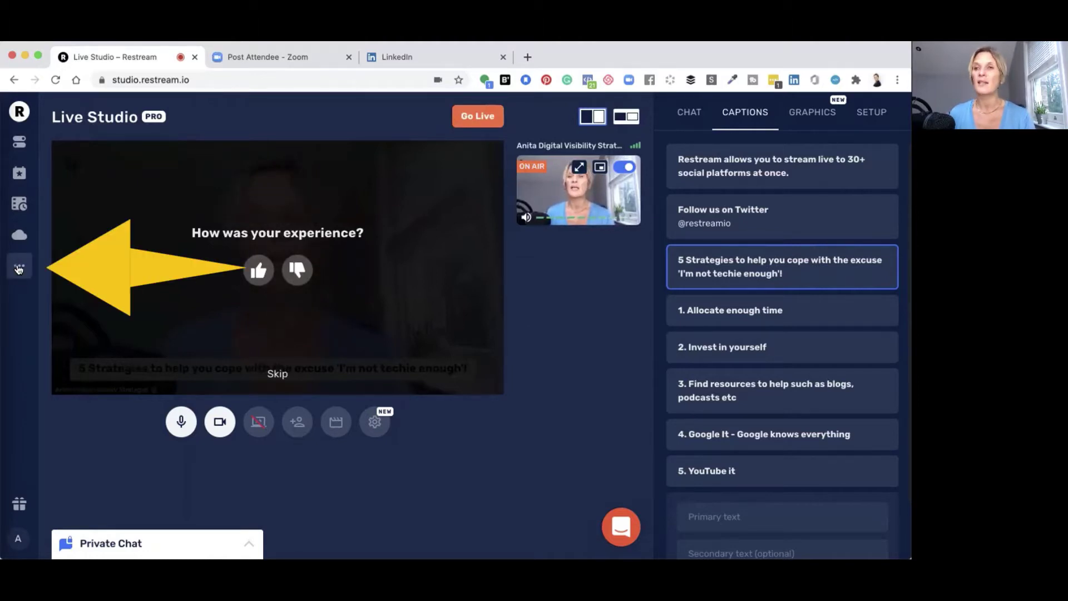
Step: Expand Restream's left sidebar and go to the Recordings page
left_click(18, 270)
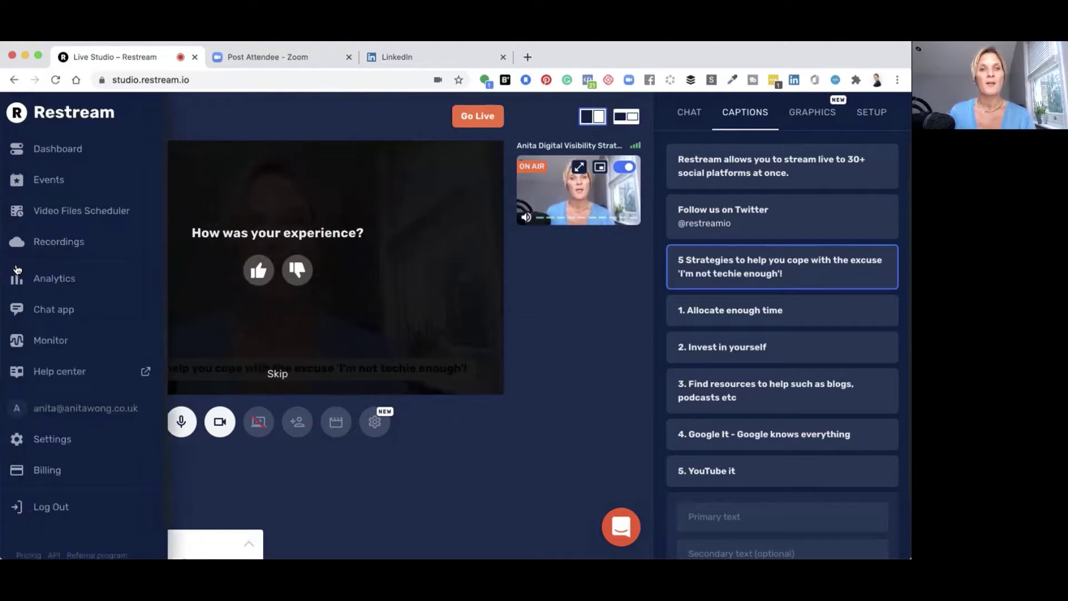
left_click(48, 245)
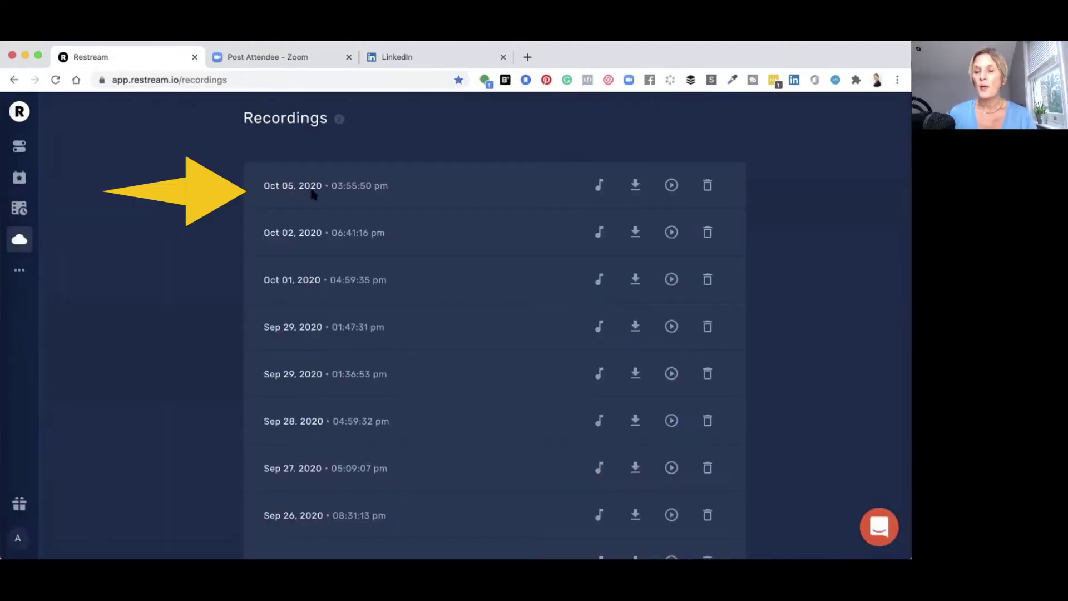
Step: Download the Oct 05, 2020 recording from the Recordings list
left_click(636, 186)
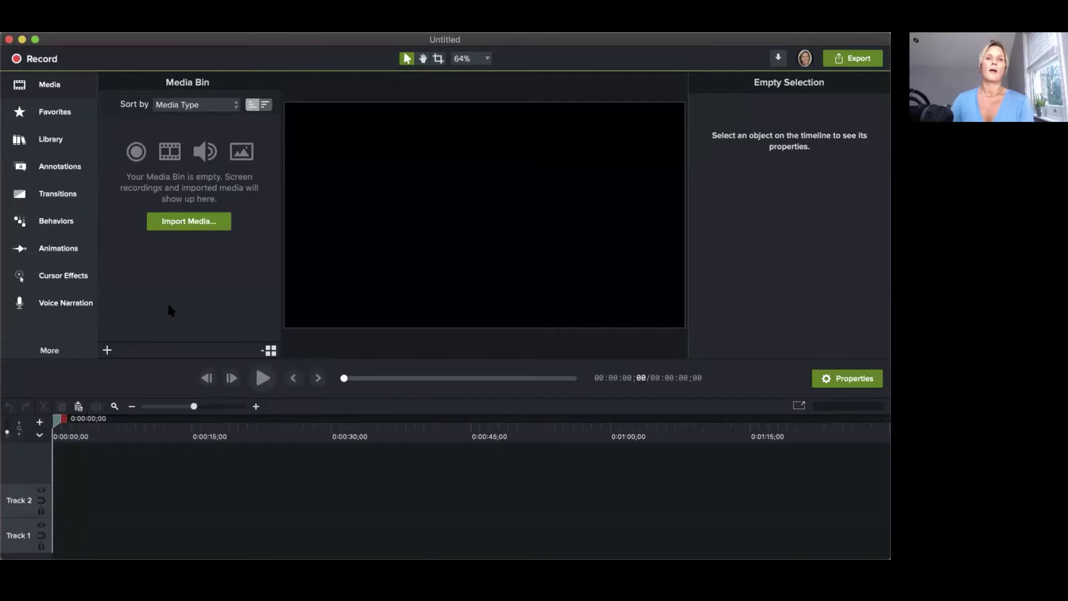
Step: Import the 'Live stream from linkedin to IGTV' recording and drag it onto Track 1
left_click(188, 221)
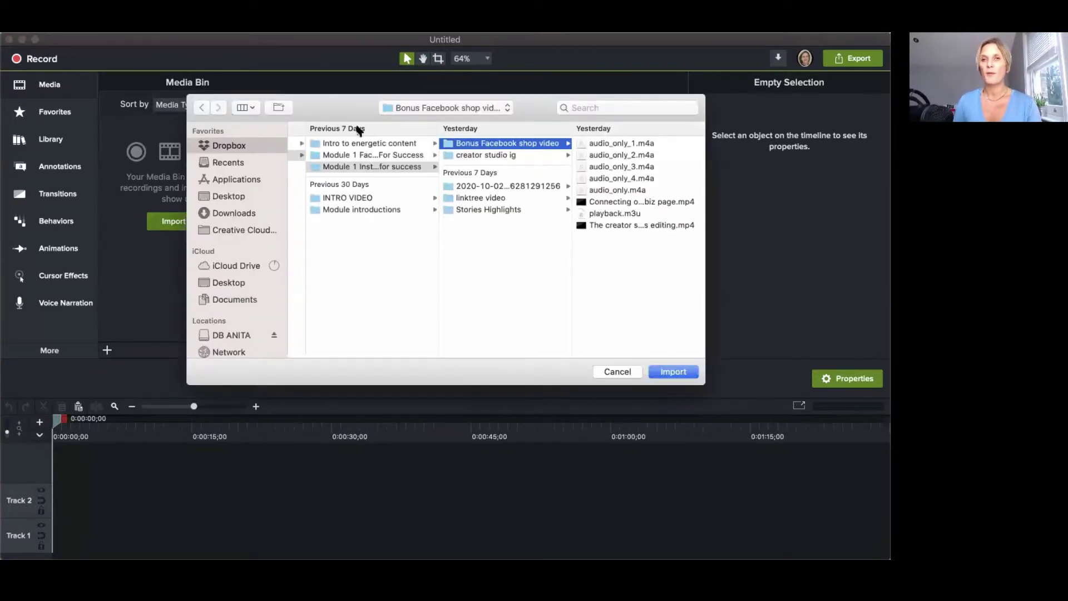
left_click(432, 272)
left_click(577, 159)
left_click(673, 372)
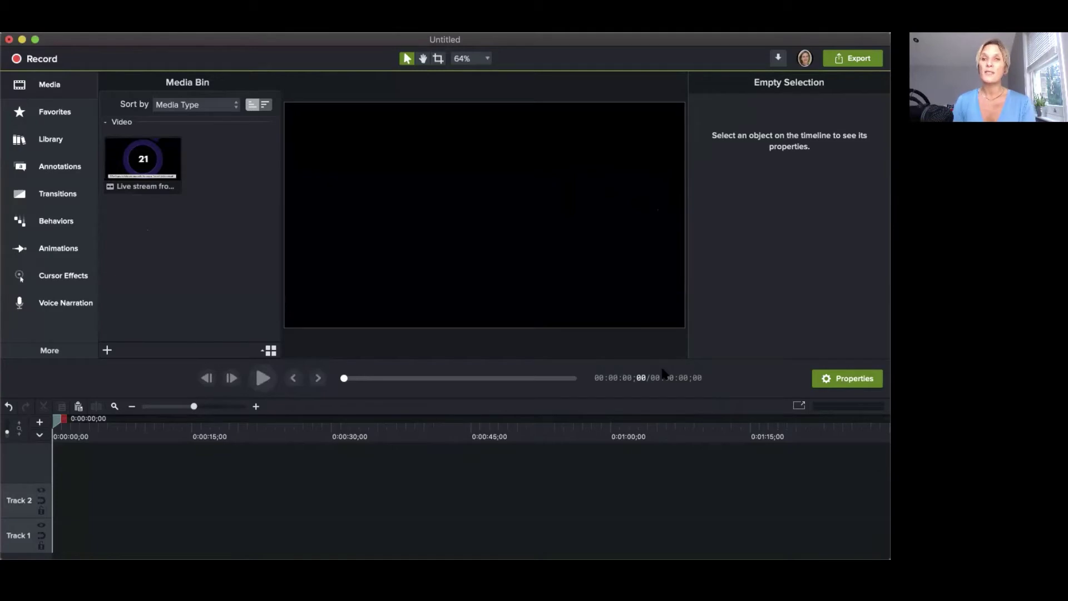
left_click(167, 183)
left_click_drag(165, 203, 53, 523)
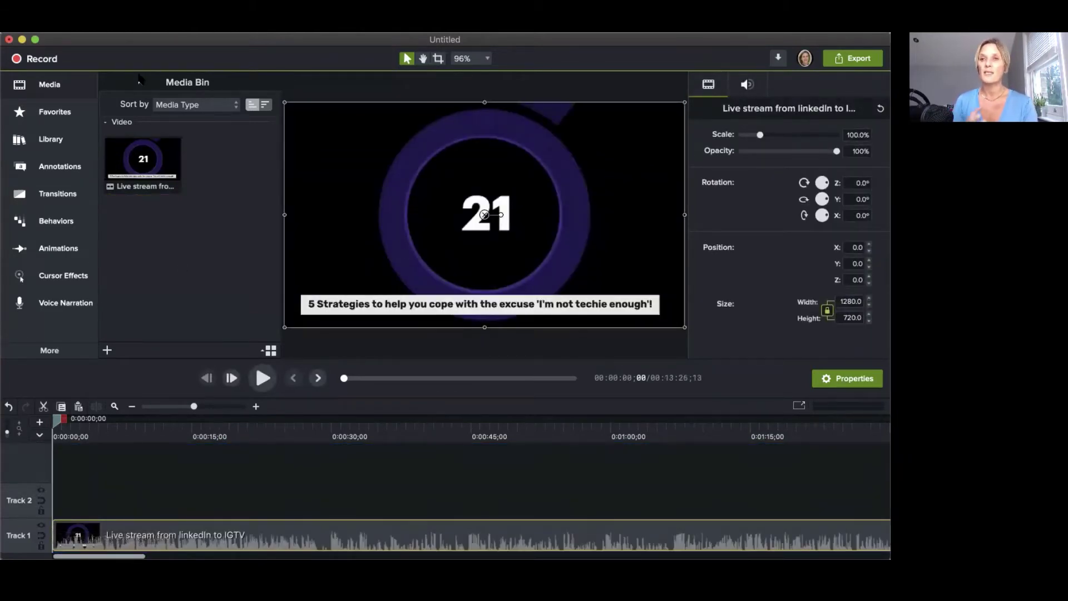
left_click(127, 25)
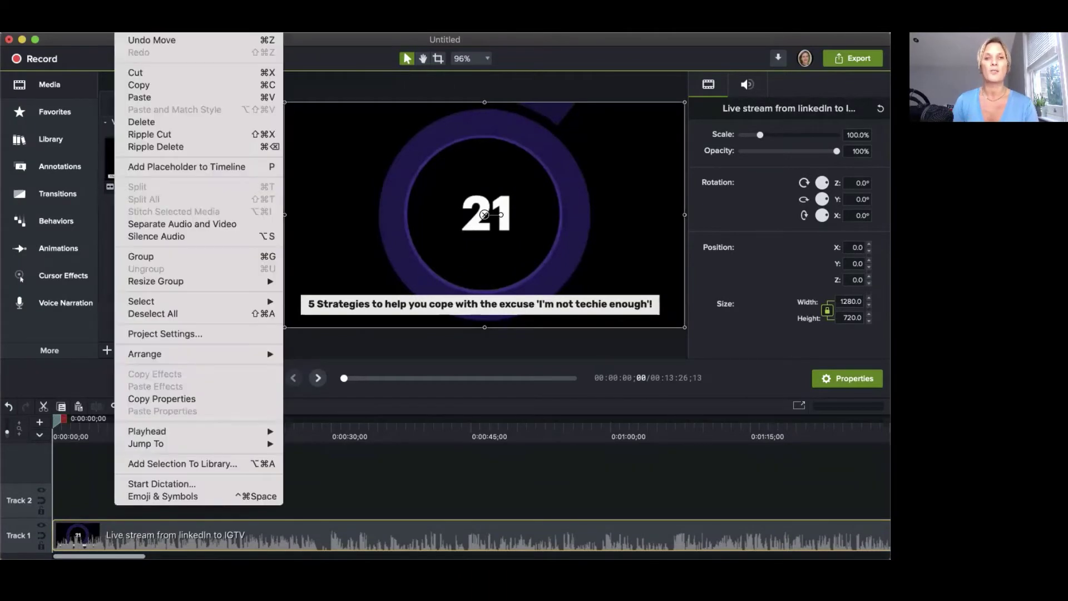
Step: Set the project canvas size to iPhone XS / XS Max (886x1920) in Project Settings
left_click(133, 335)
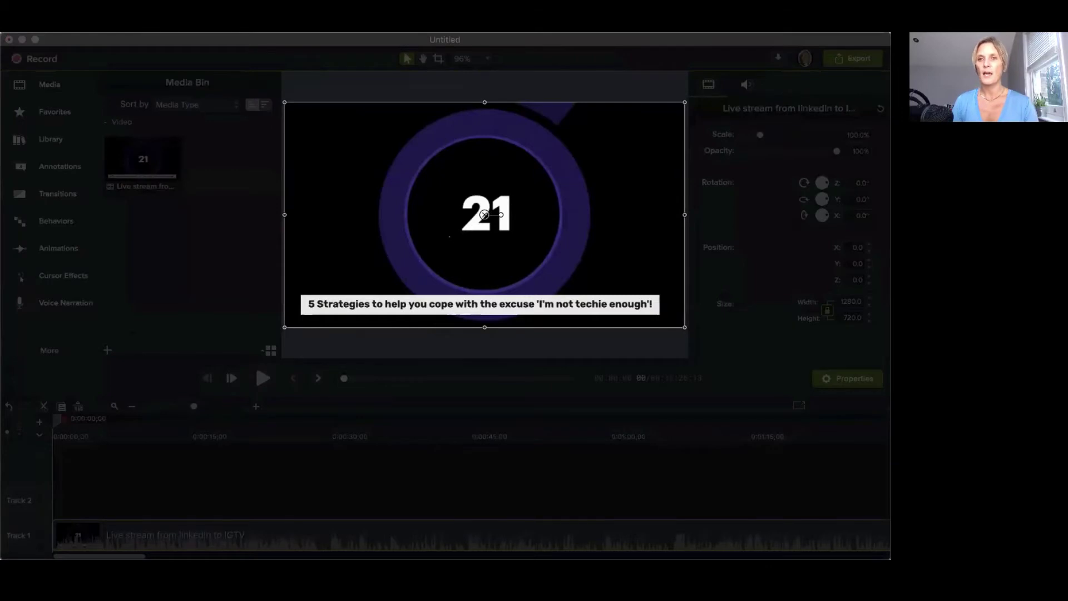
left_click(451, 229)
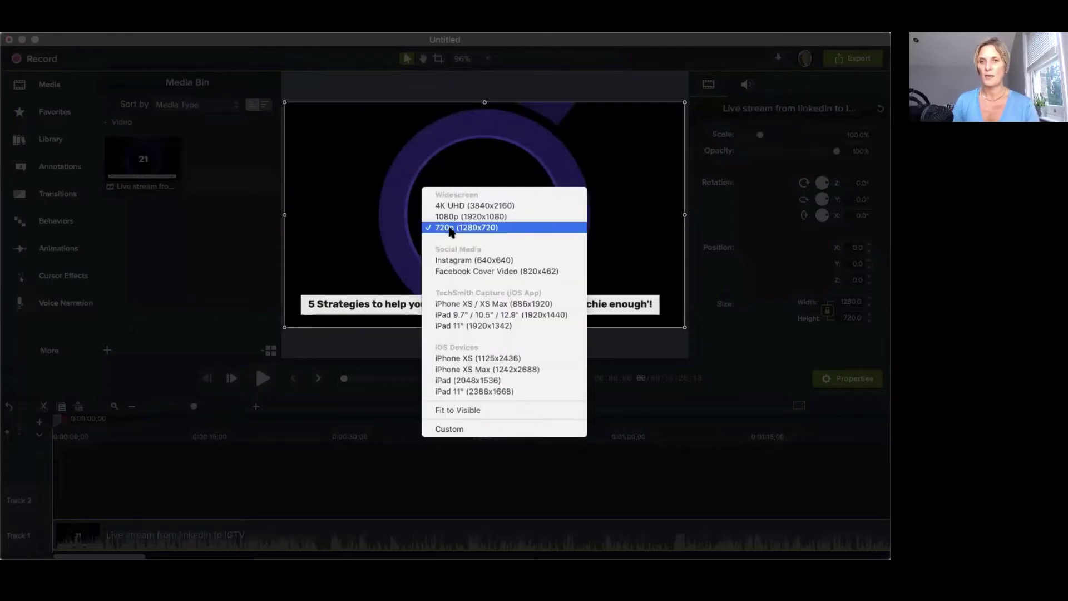
left_click(453, 271)
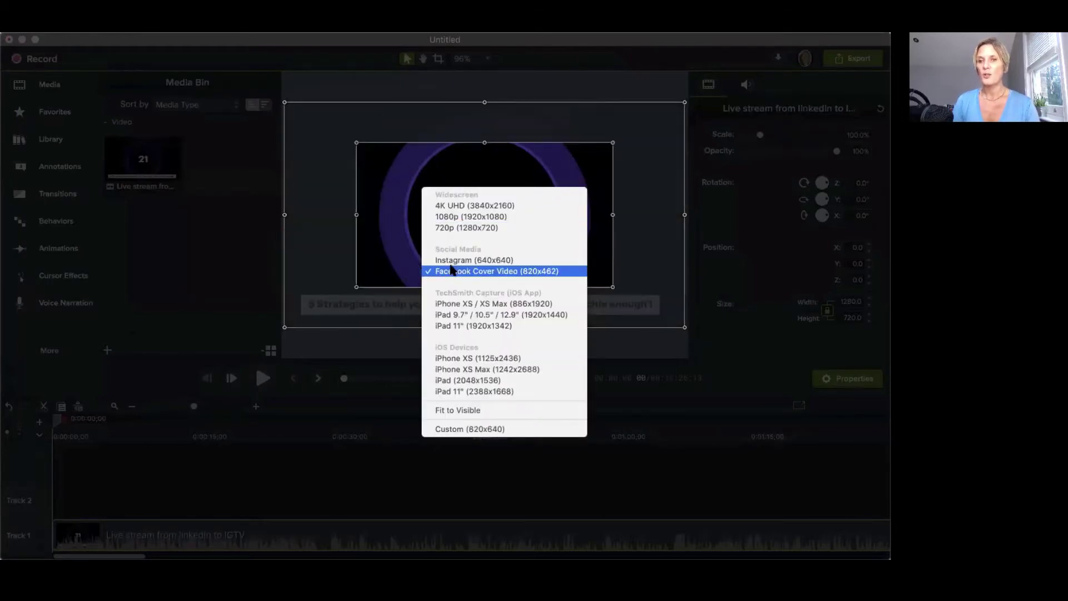
left_click(451, 261)
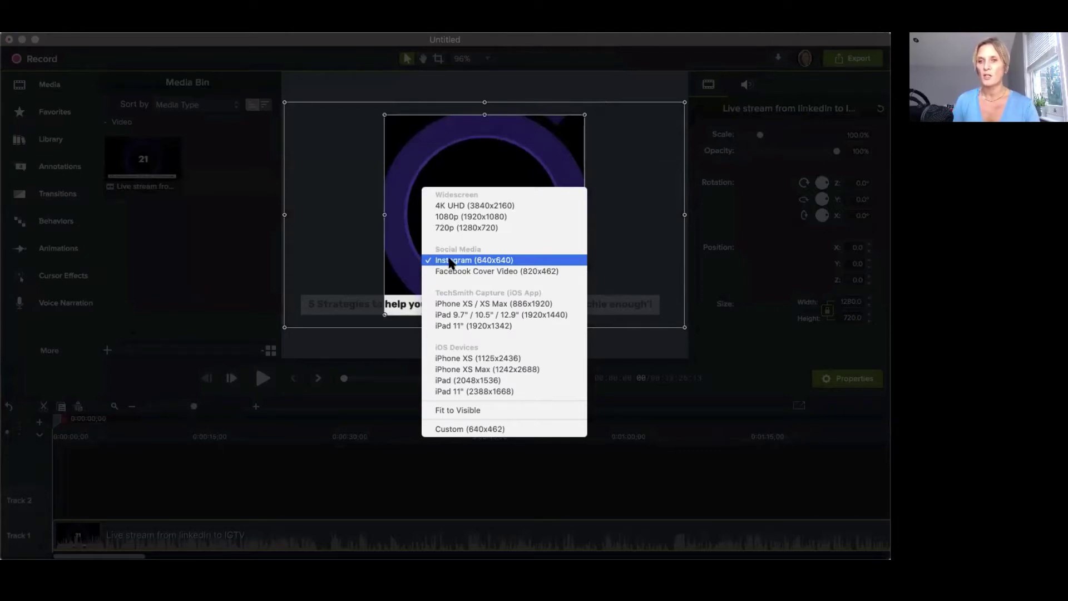
left_click(452, 271)
left_click(451, 304)
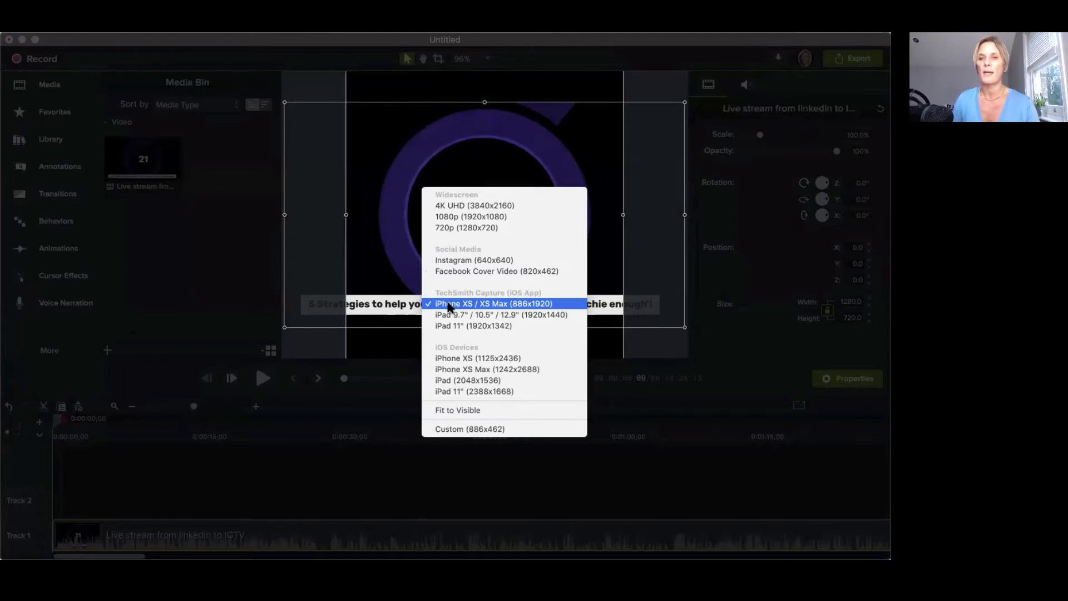
left_click(450, 304)
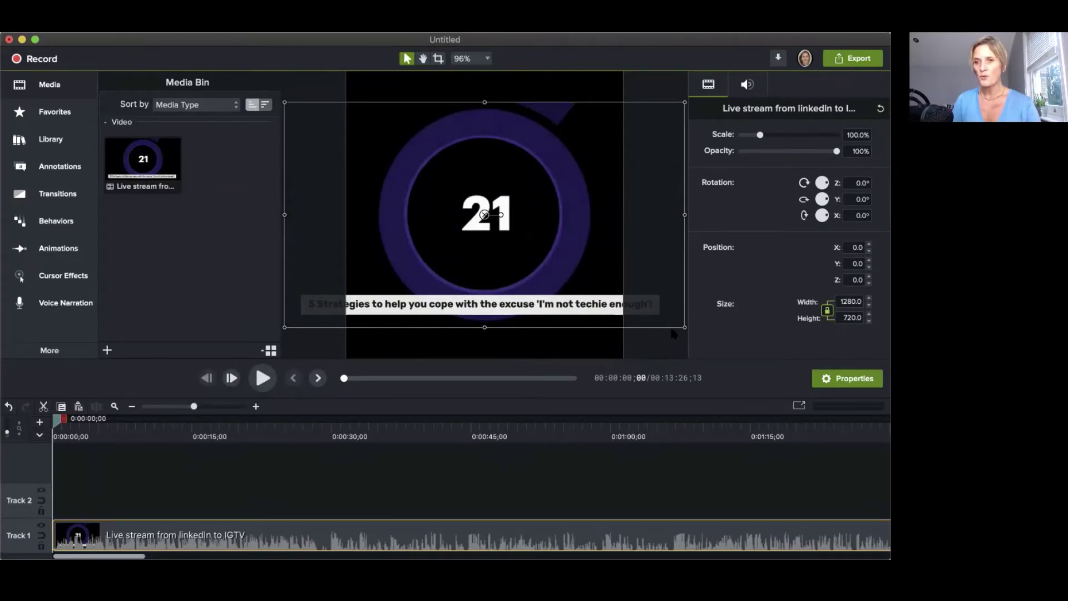
Step: Scale the clip to 69.2% so it spans the 886-pixel canvas width
left_click_drag(685, 327, 590, 301)
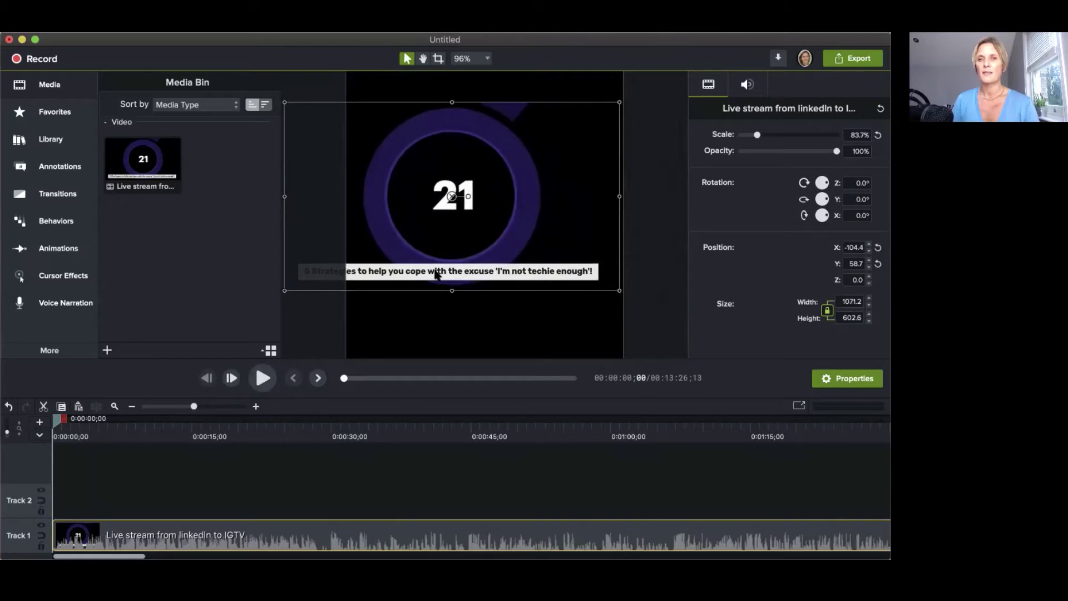
left_click_drag(285, 291, 412, 256)
left_click_drag(340, 259, 346, 256)
left_click_drag(619, 256, 624, 258)
Step: Zoom the canvas out and centre the clip vertically
left_click(471, 58)
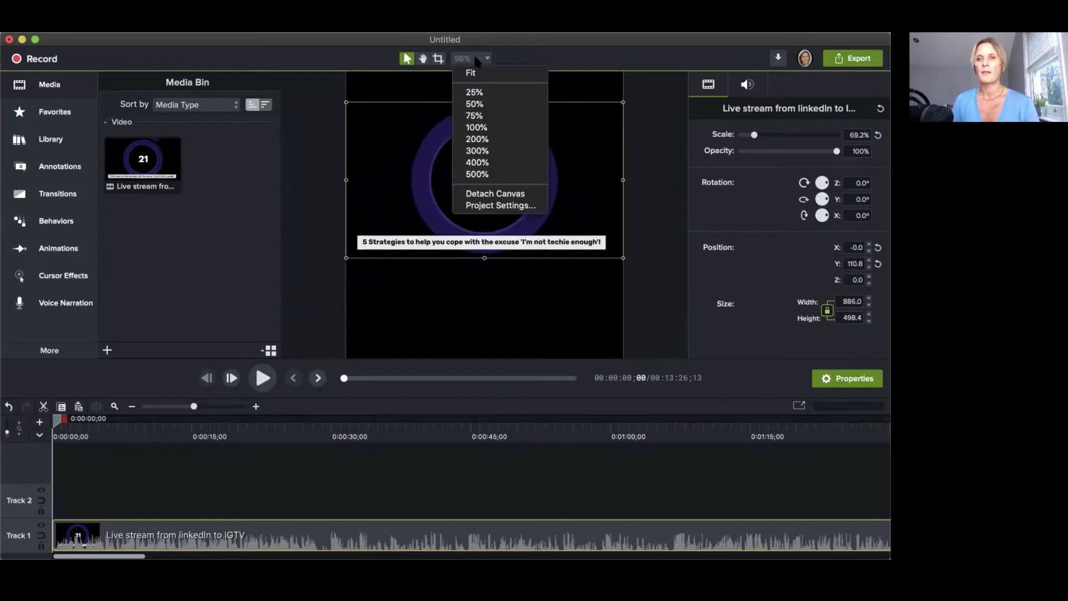
left_click(477, 102)
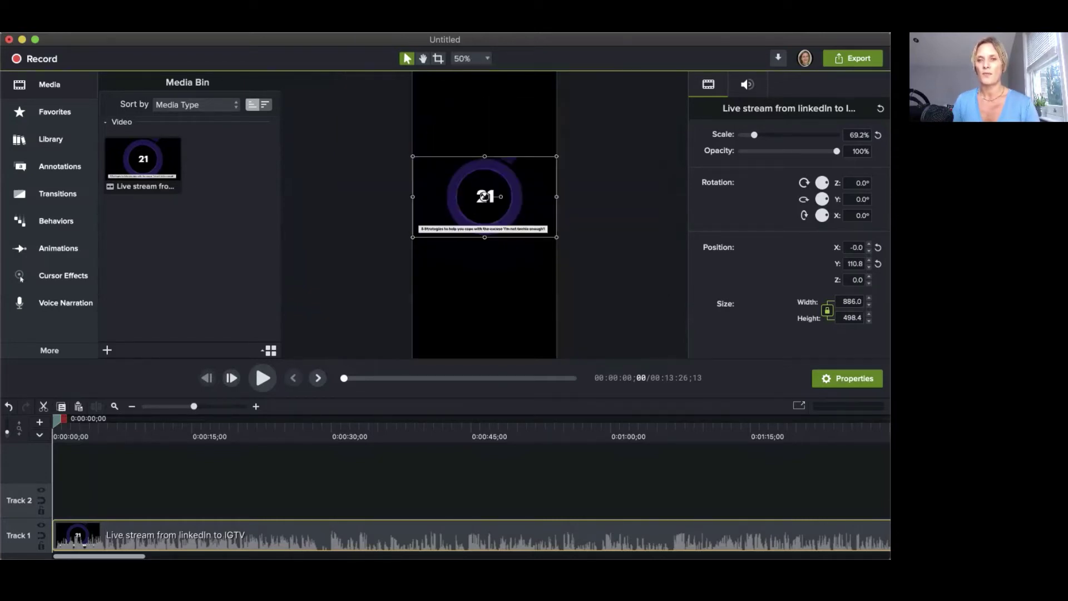
scroll(483, 195, "down", 3)
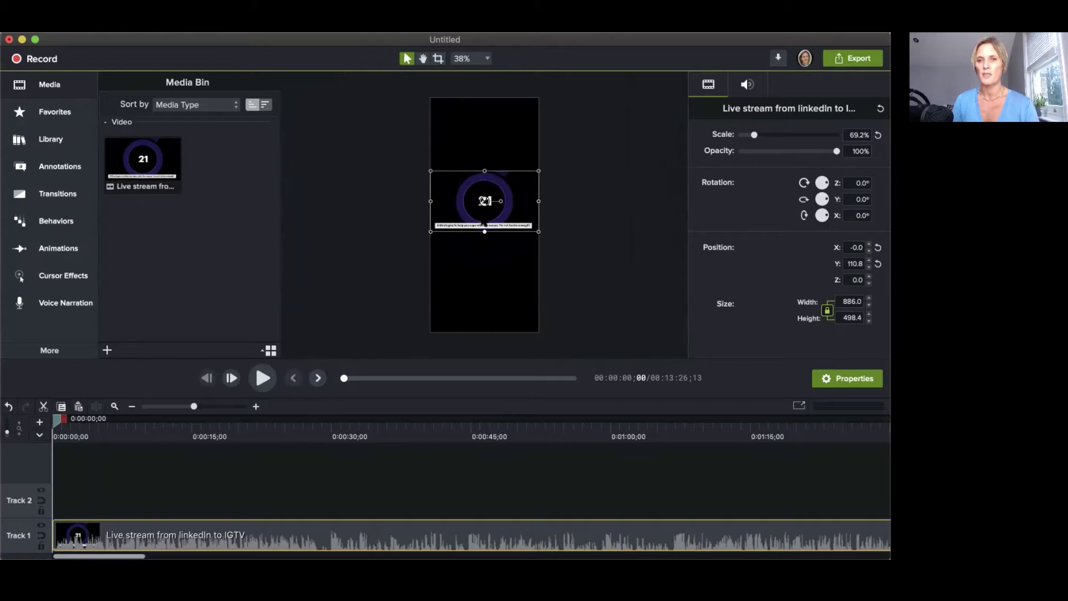
left_click_drag(485, 201, 486, 215)
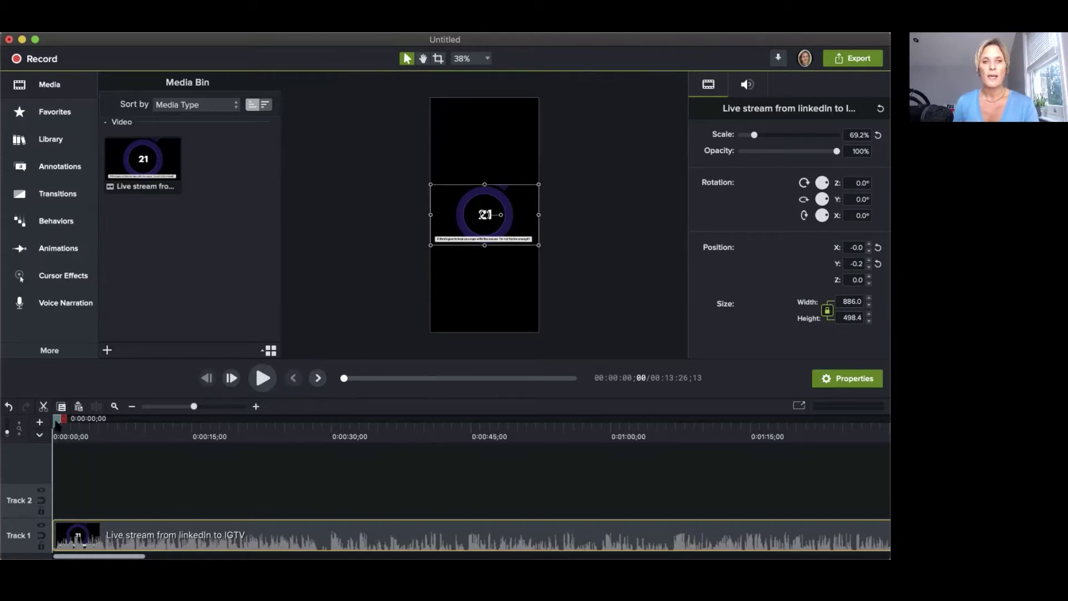
Step: Split all tracks at 0:00:25;10 in the recording
left_click_drag(57, 426, 285, 430)
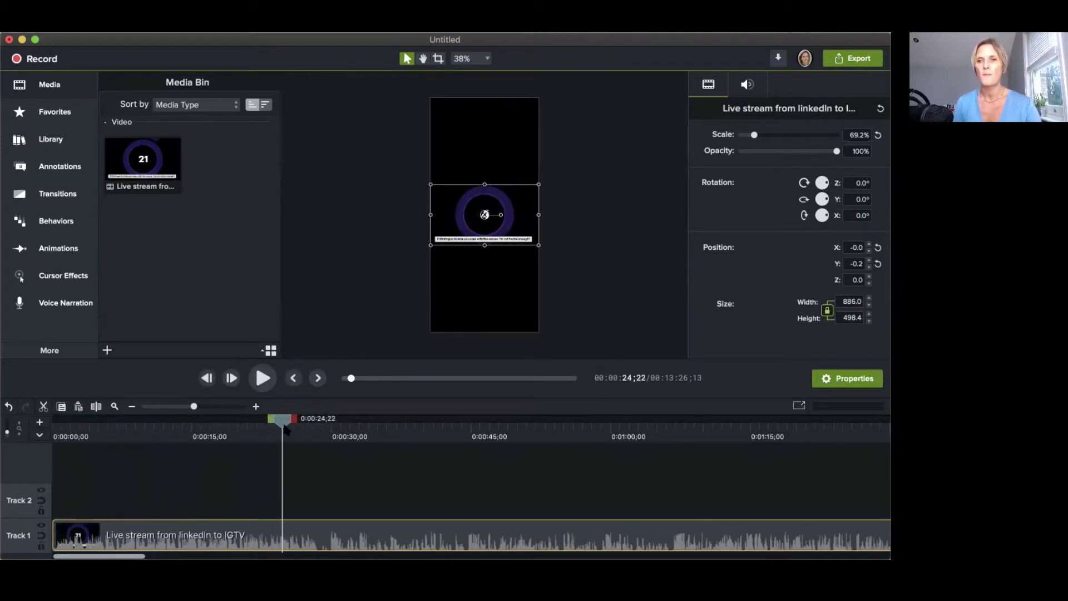
left_click(283, 422)
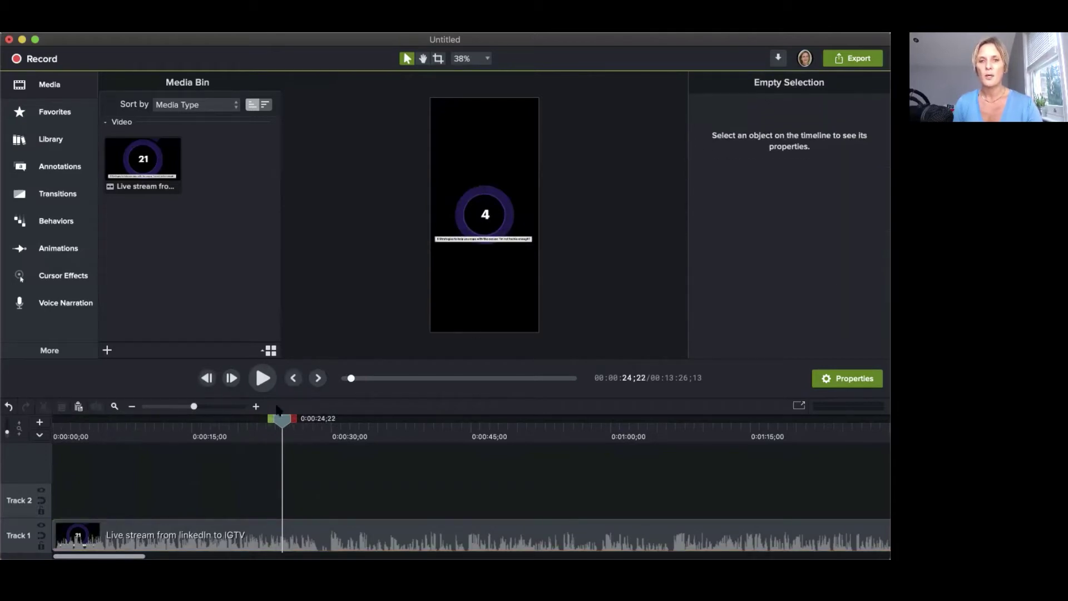
left_click_drag(284, 422, 288, 421)
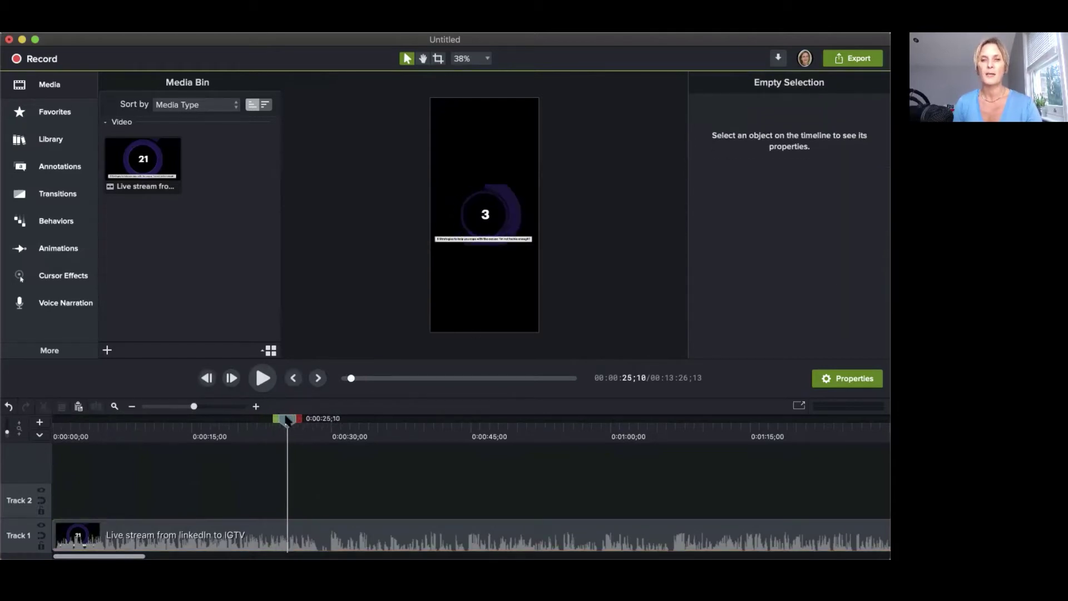
left_click(120, 25)
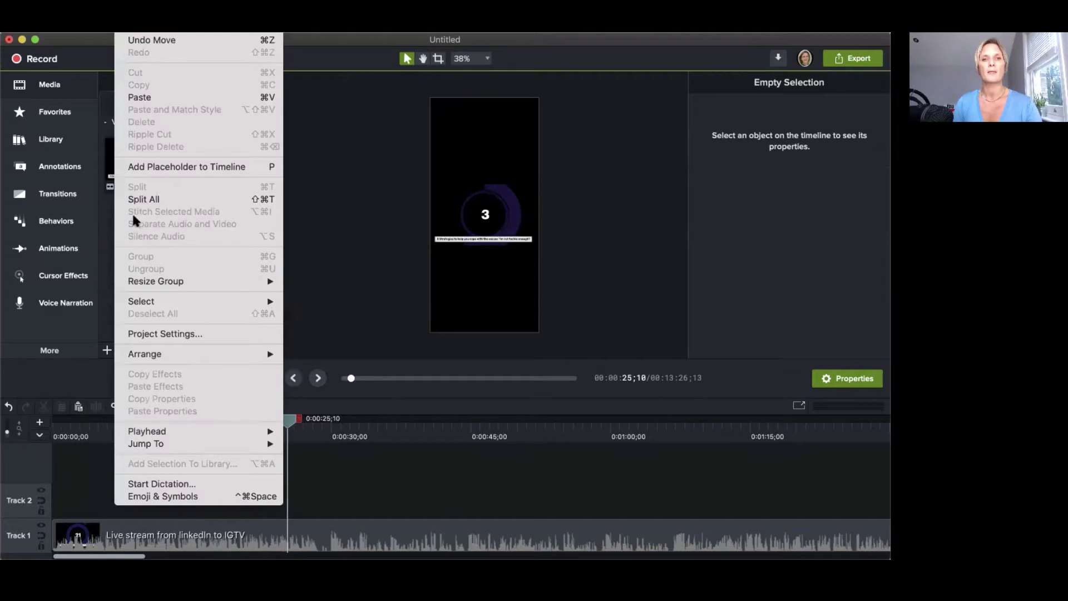
left_click(167, 198)
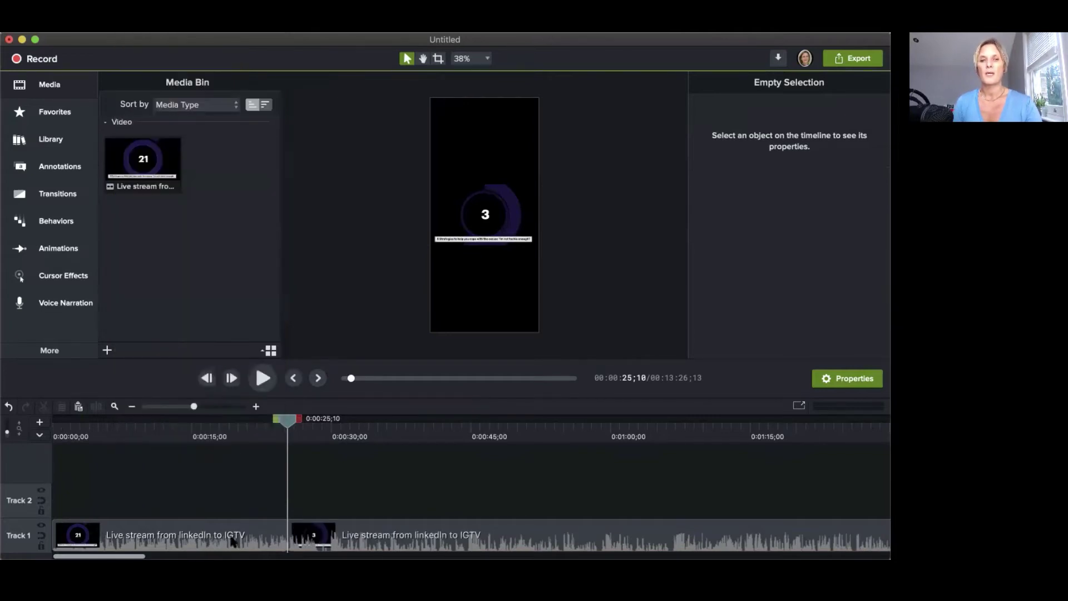
Step: Delete the opening 25-second part and move the remaining clip to 0:00:00
left_click(228, 539)
key("Delete")
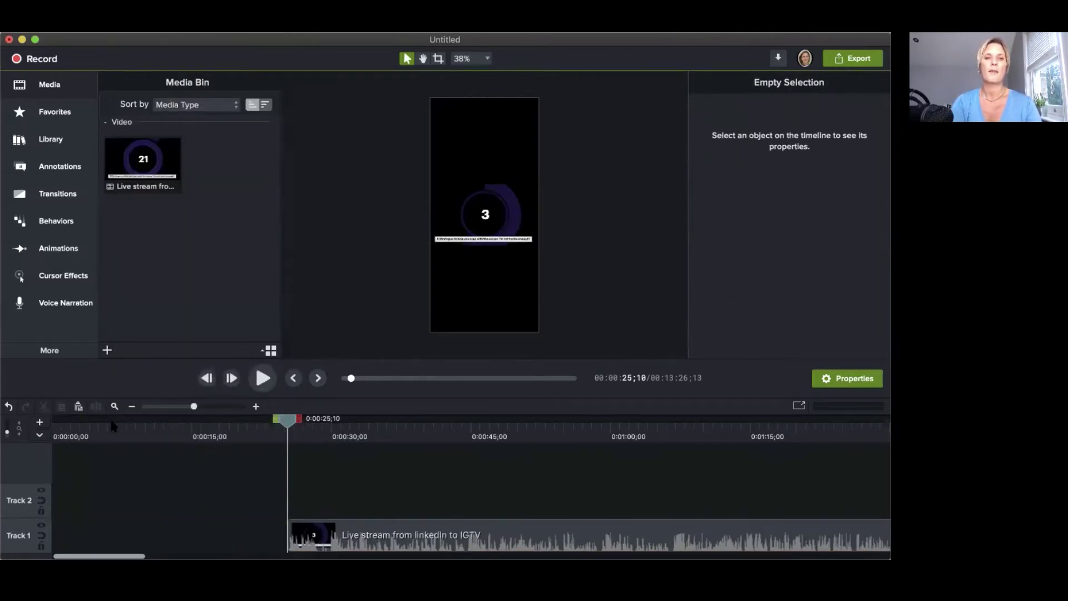
left_click(54, 426)
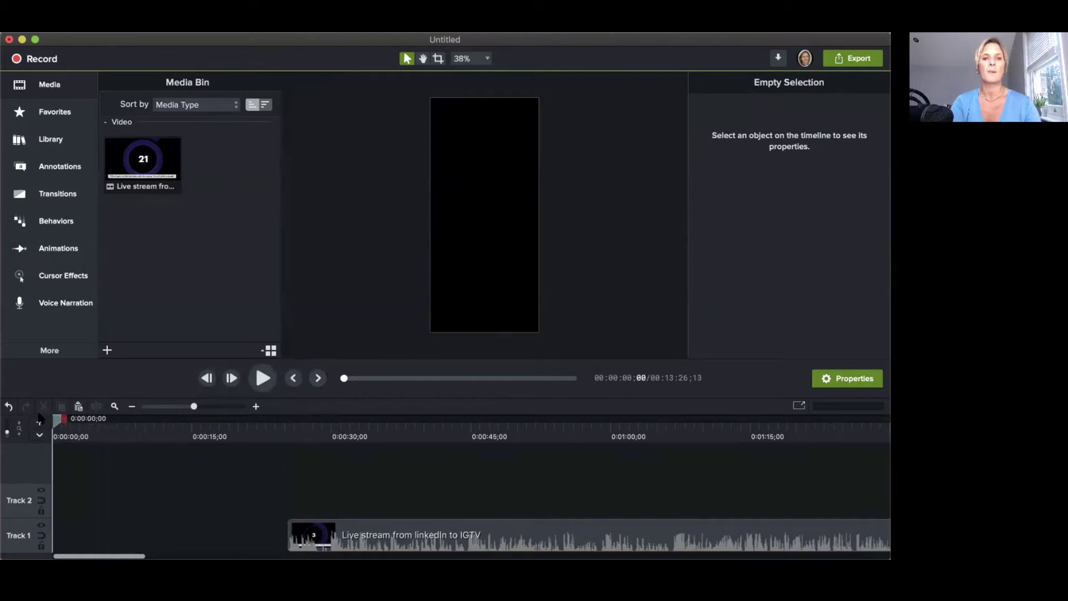
left_click(349, 539)
left_click_drag(350, 540, 172, 542)
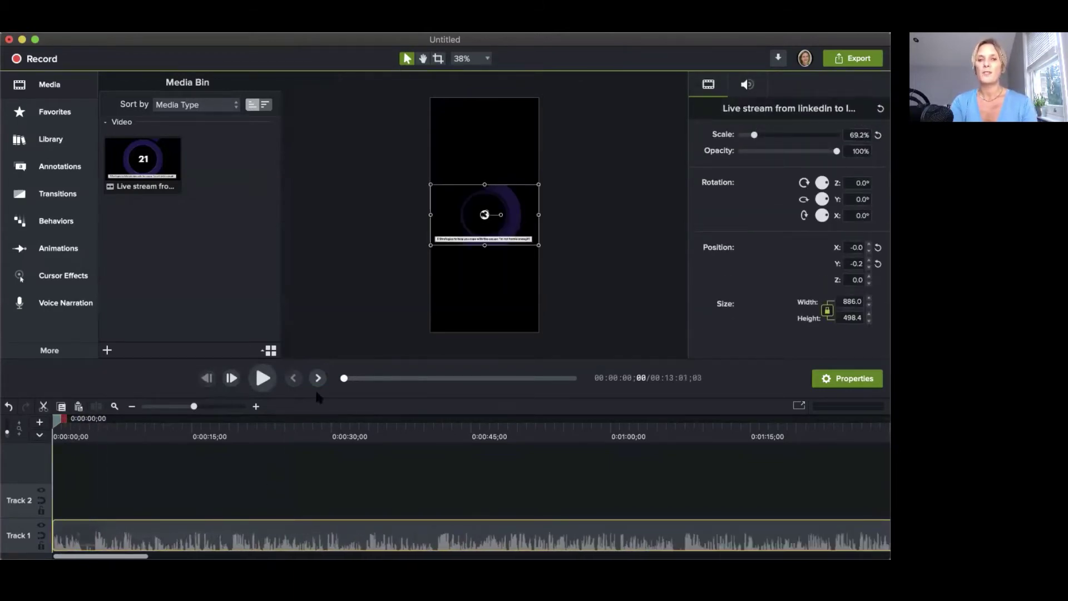
Step: Preview the trimmed video, then export it as a local MP4 file
left_click(261, 382)
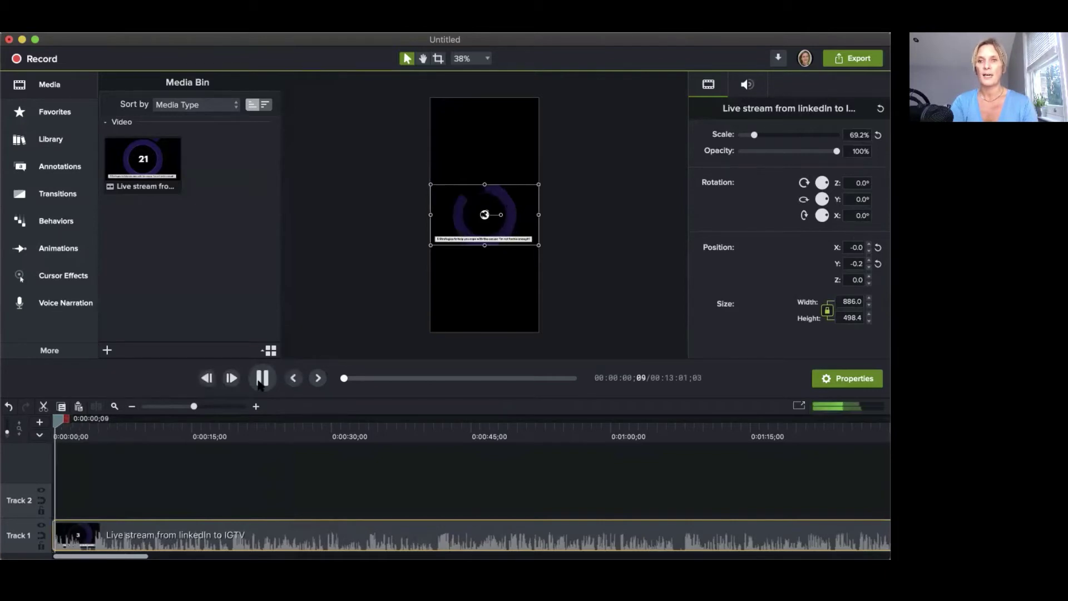
left_click(261, 380)
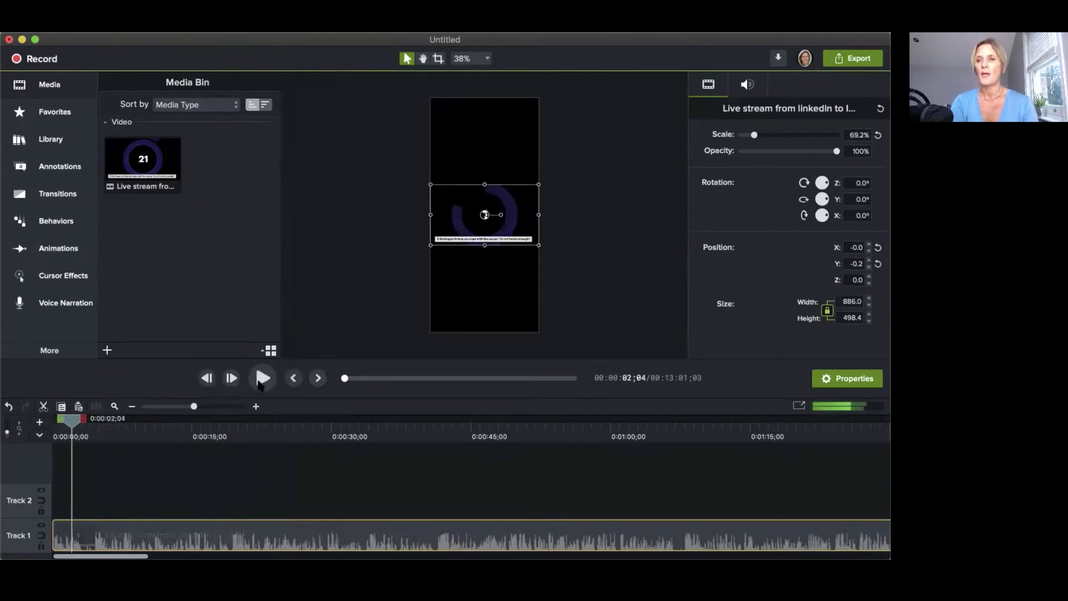
left_click(857, 60)
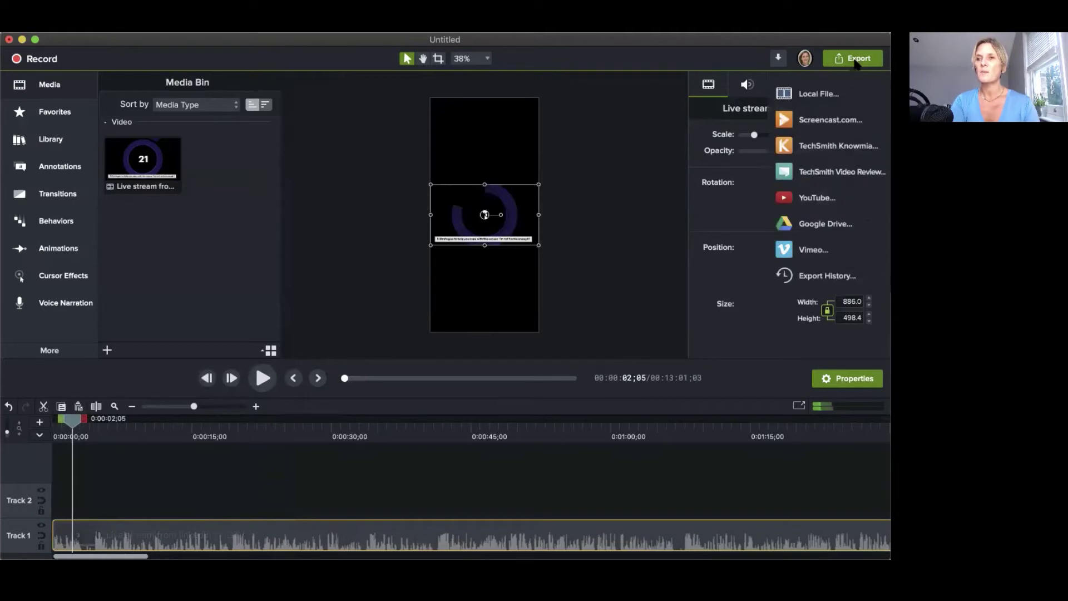
left_click(818, 96)
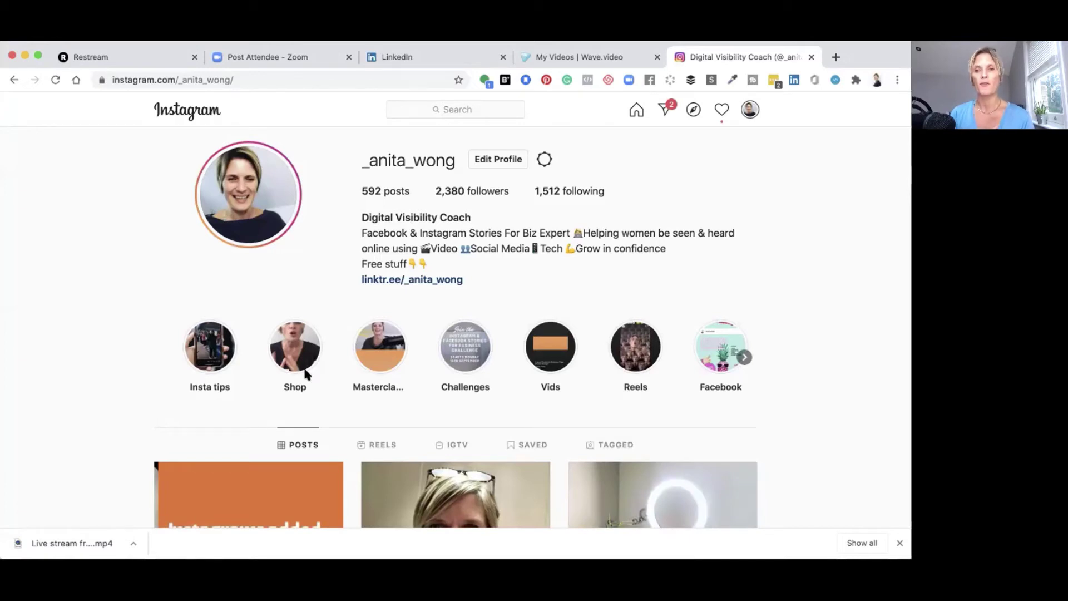
Step: Start a new IGTV upload with the exported MP4 from the profile's IGTV tab
left_click(451, 445)
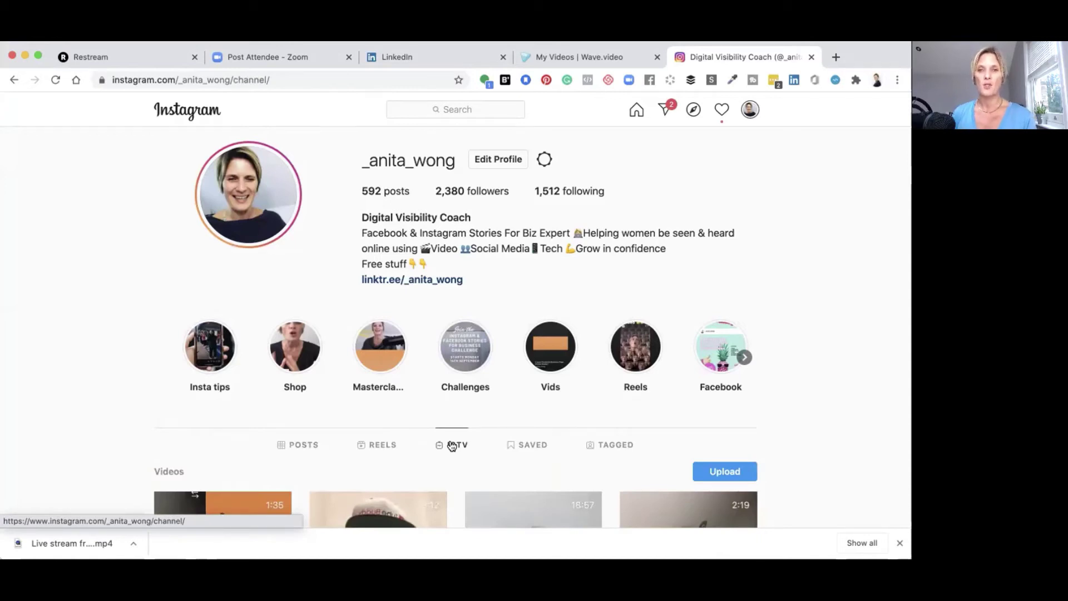
scroll(451, 444, "down", 3)
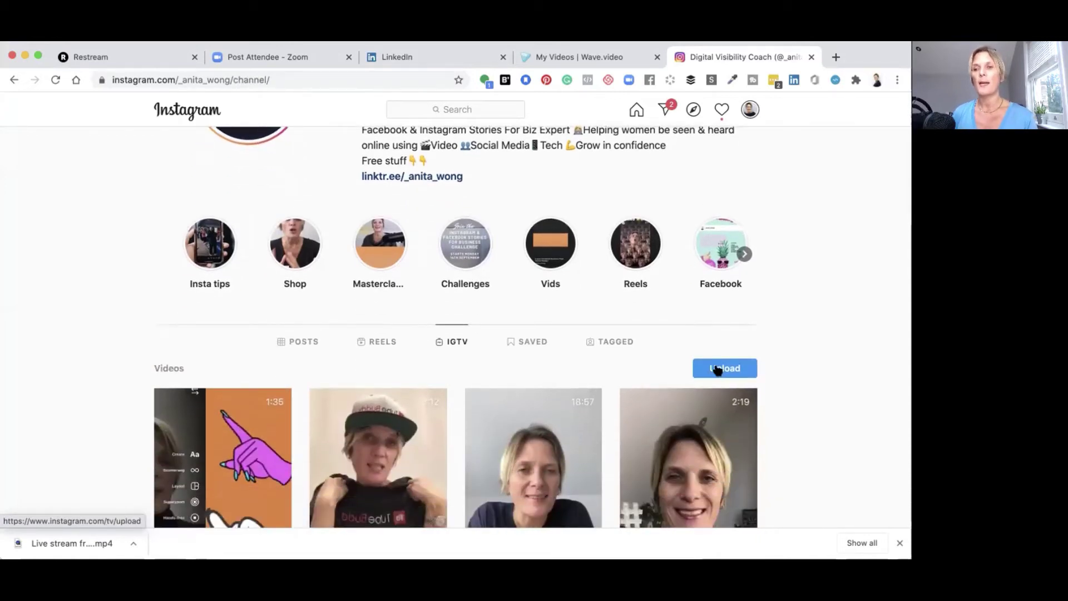
left_click(718, 369)
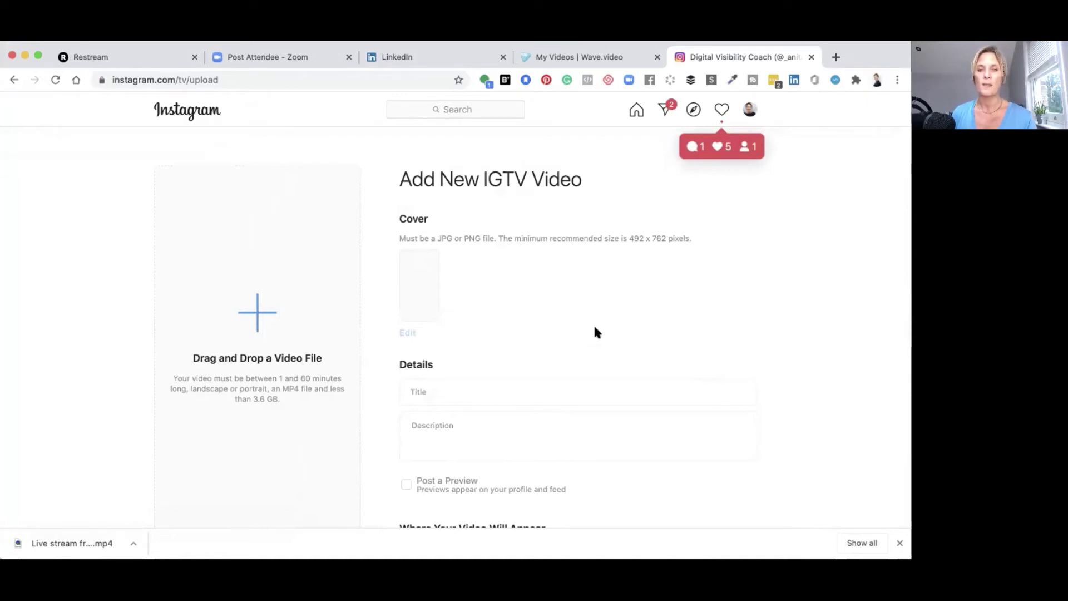
left_click(256, 328)
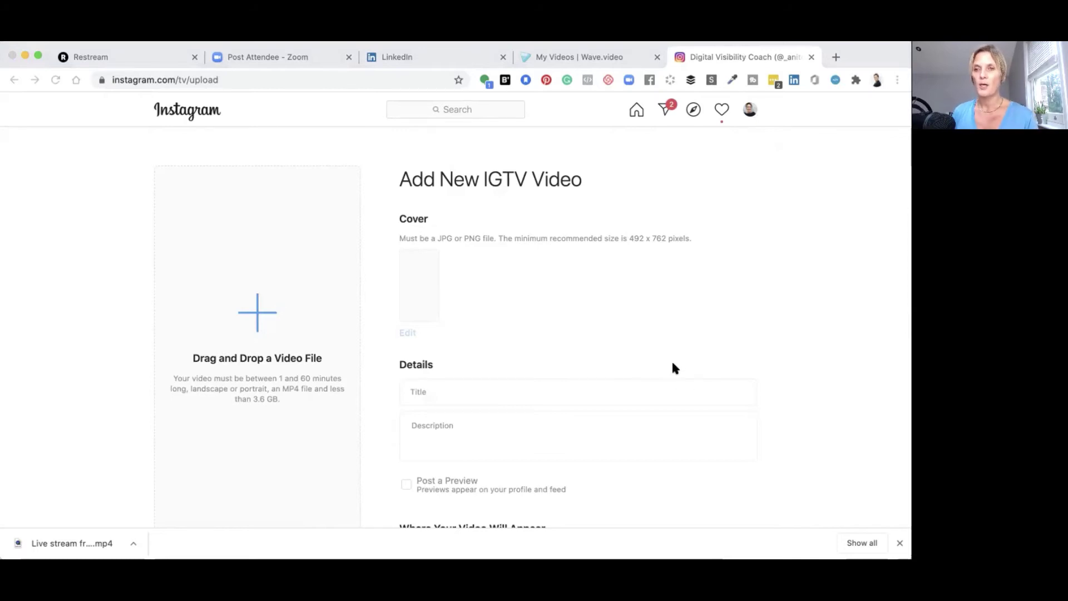
key("Return")
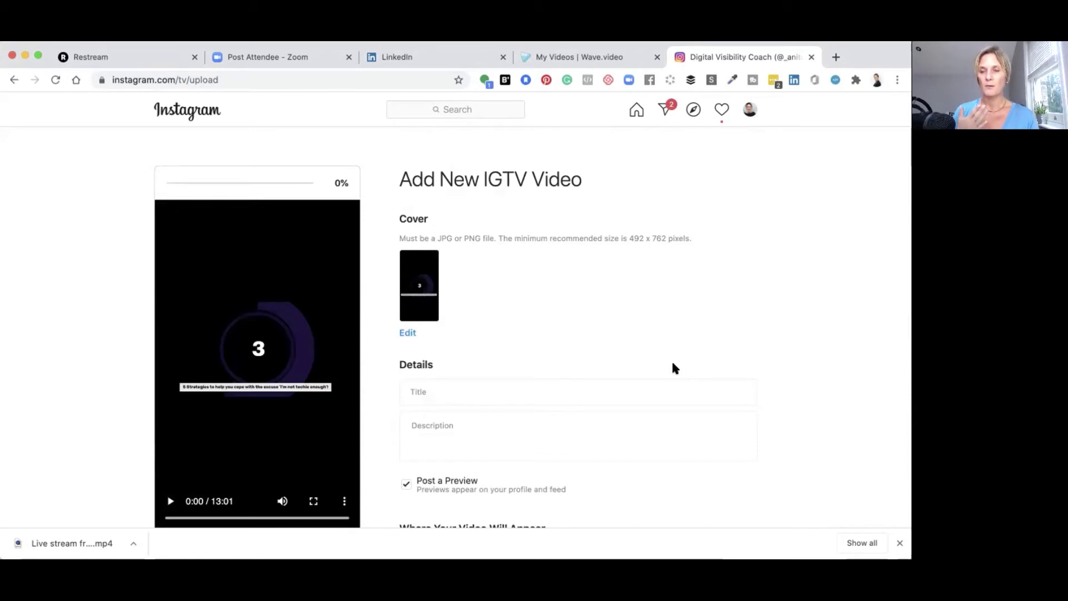
Step: Seek the preview to 5:04 and capture a region screenshot of the frame
left_click(238, 518)
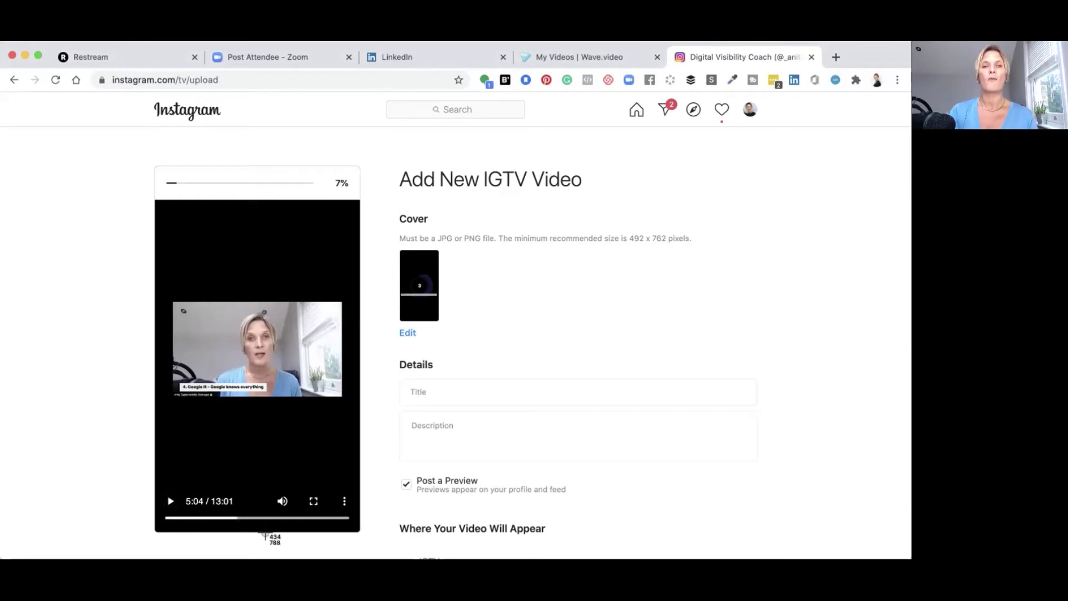
key("super+shift+4")
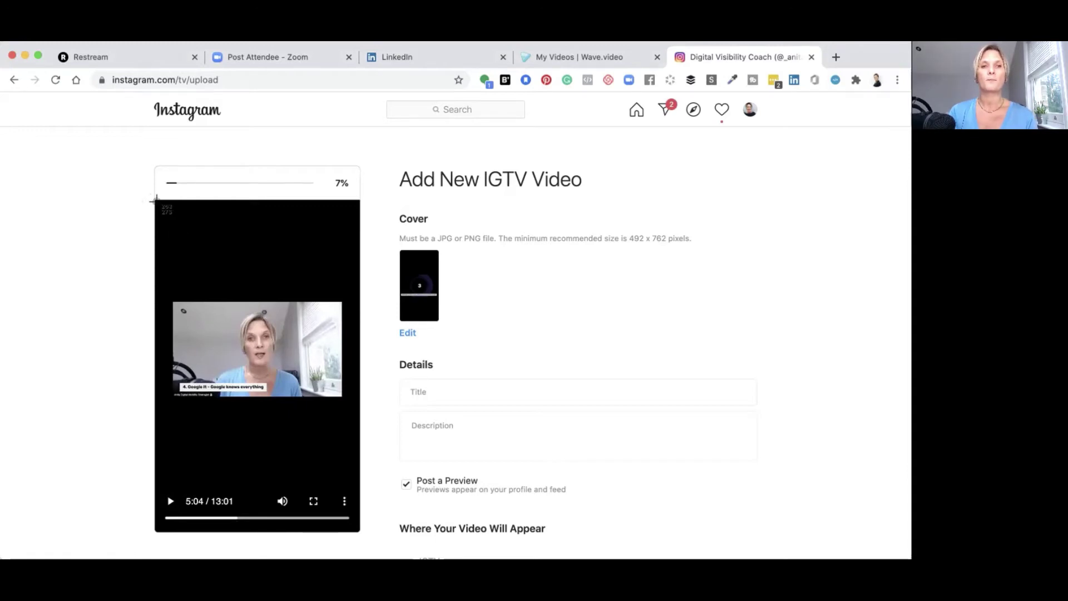
left_click_drag(152, 203, 359, 483)
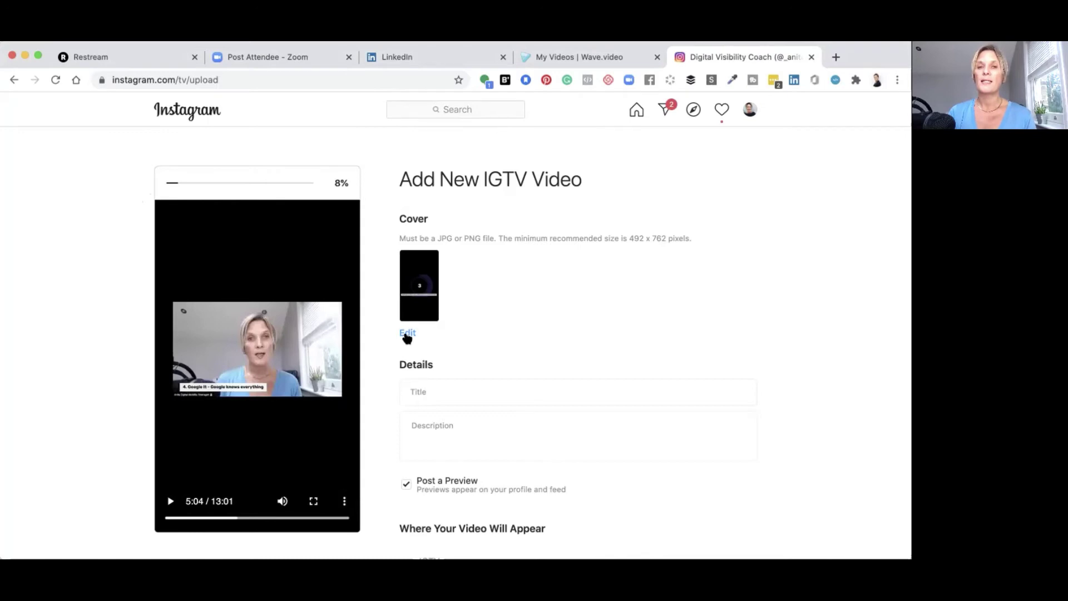
Step: Set the captured screenshot as the IGTV video's cover image
left_click(408, 336)
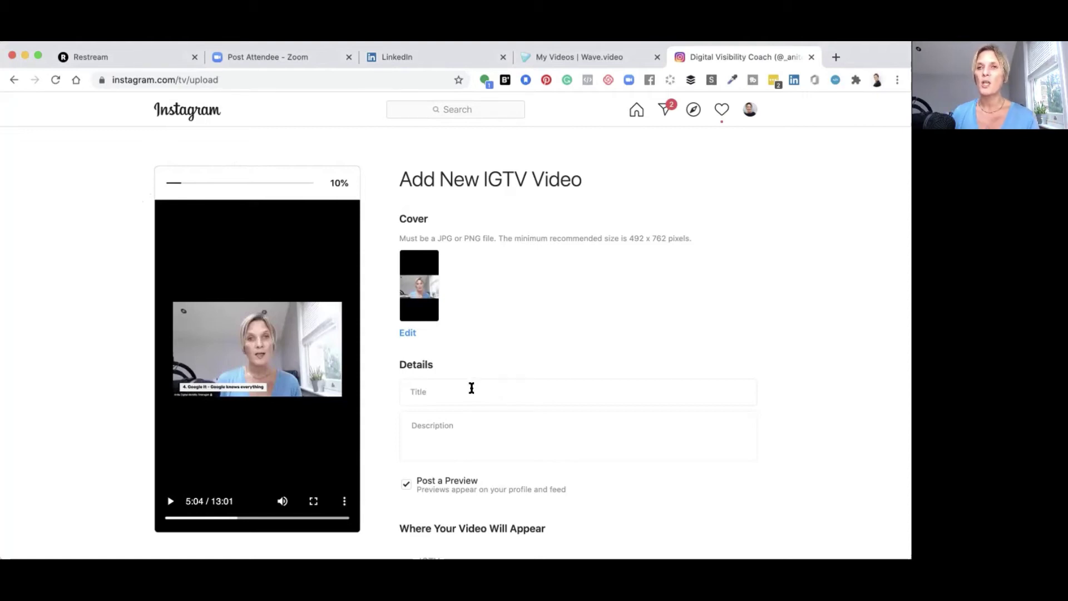
left_click(401, 60)
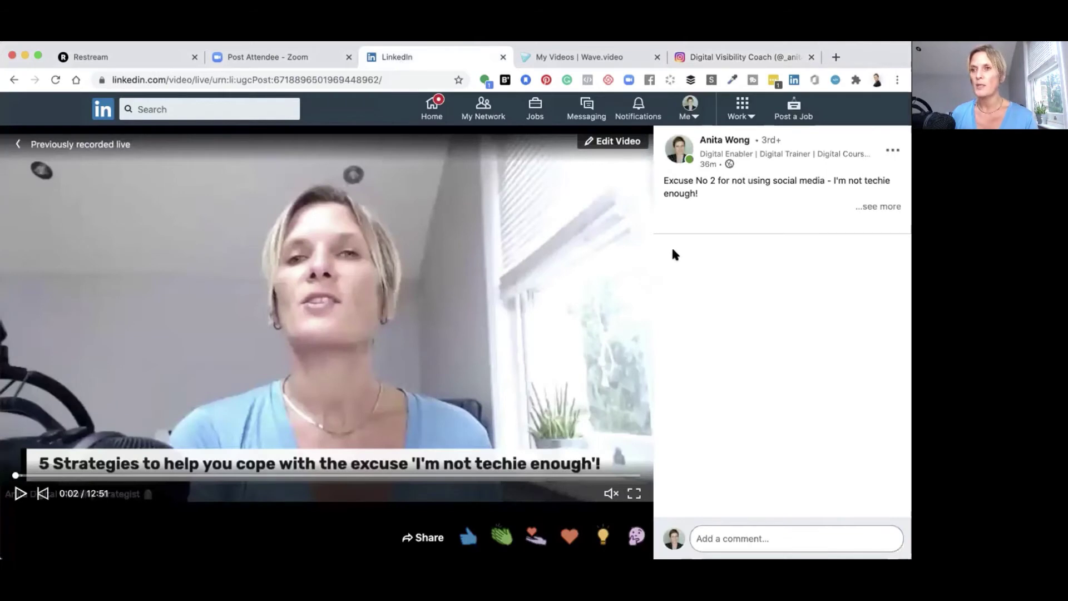
Step: Paste the LinkedIn post's first line as the IGTV title 'Excuse No 2 for not using social media - I'm not techie enough!'
left_click(876, 207)
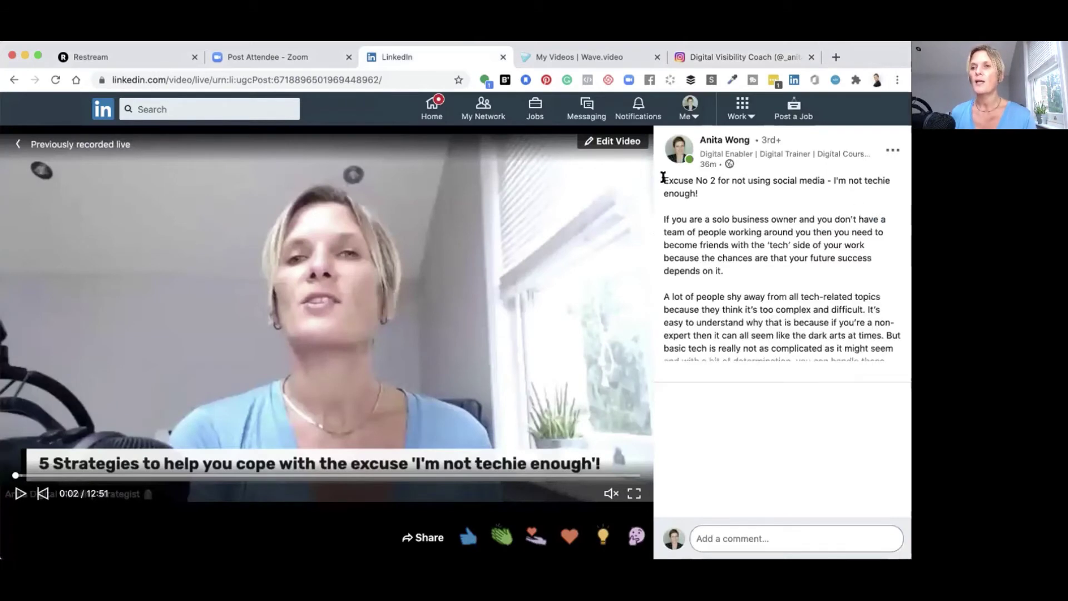
left_click_drag(663, 178, 708, 198)
key("super+c")
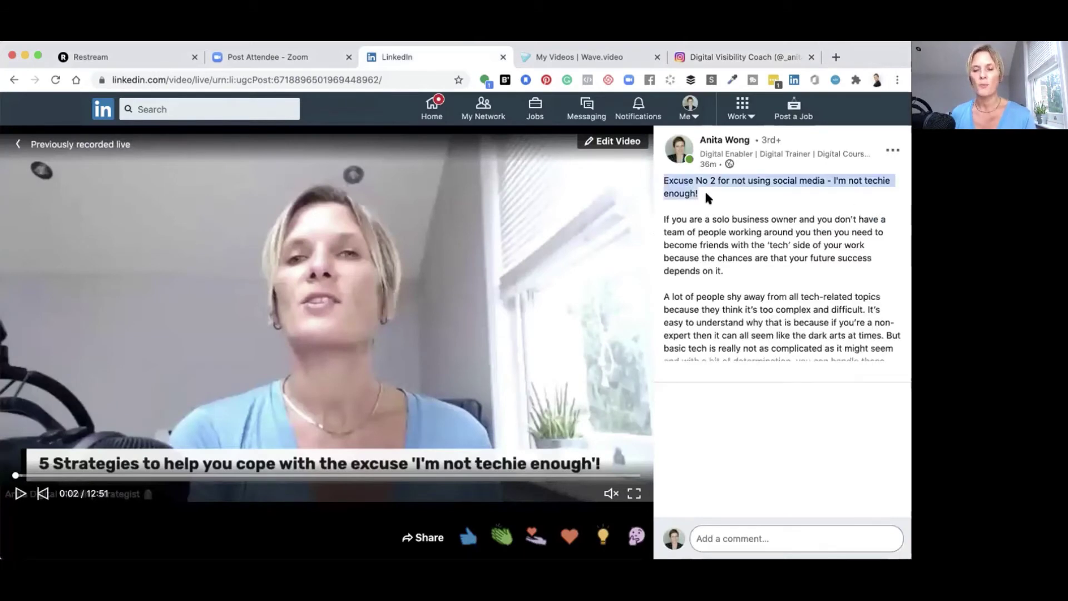
left_click(127, 60)
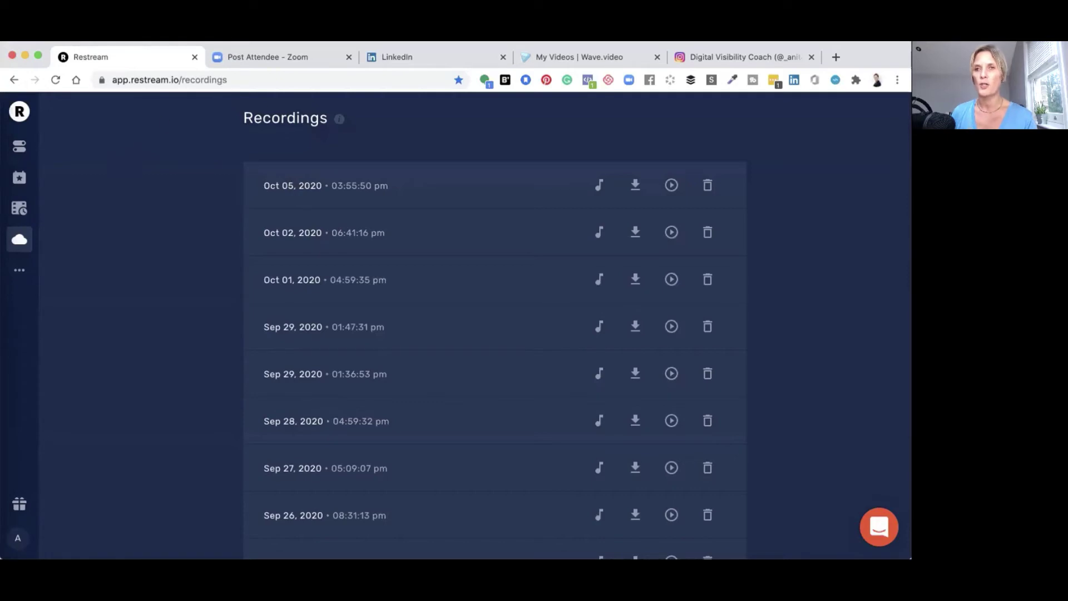
left_click(794, 63)
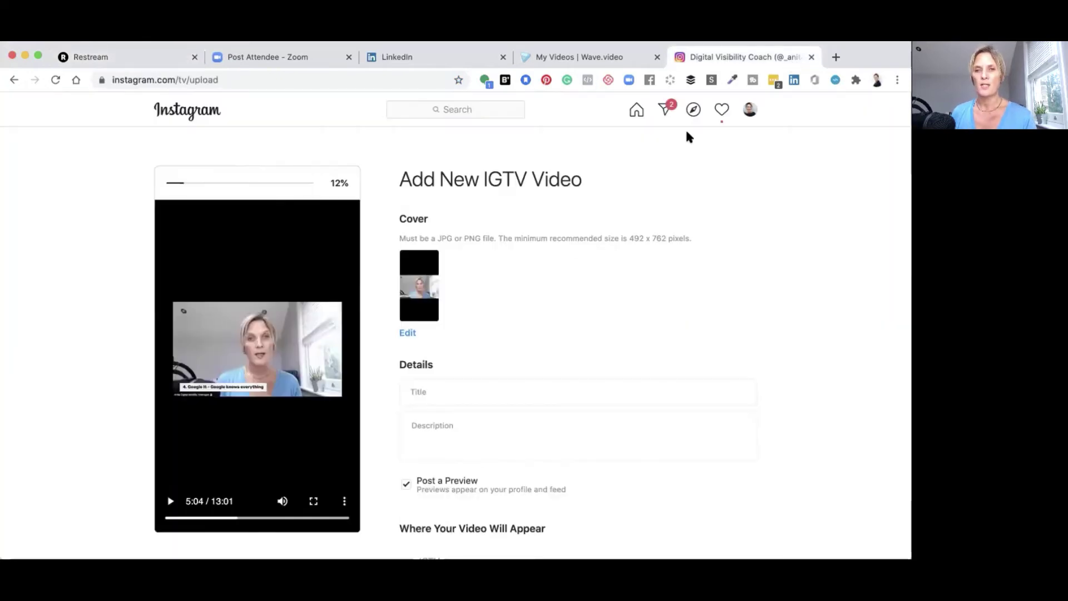
left_click(490, 388)
key("super+v")
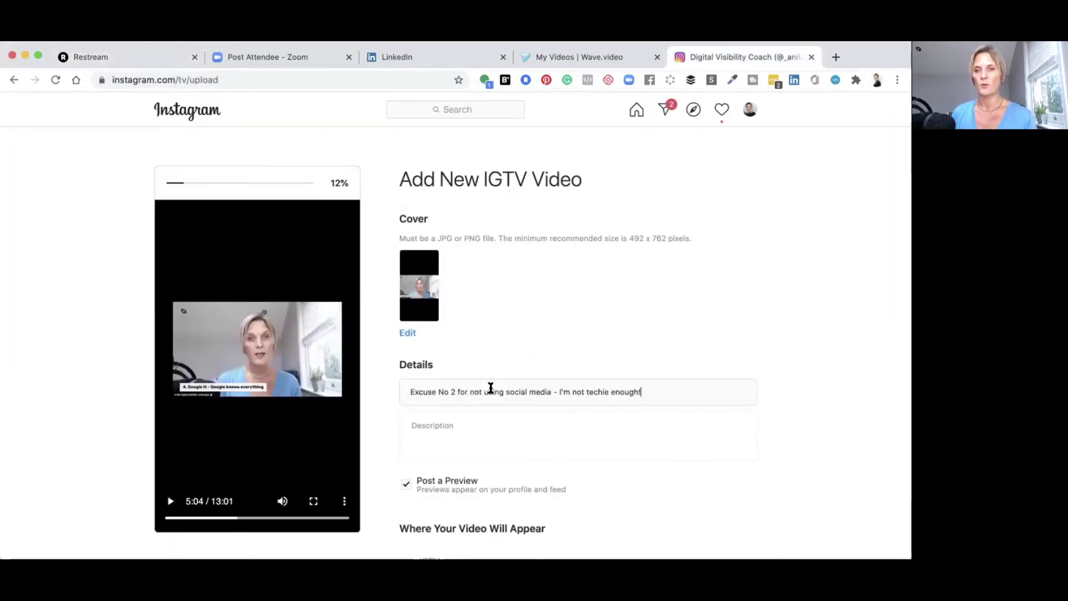
Step: Copy the LinkedIn post text from 'If you are…' to the second link, then select the IGTV Description box
left_click(406, 55)
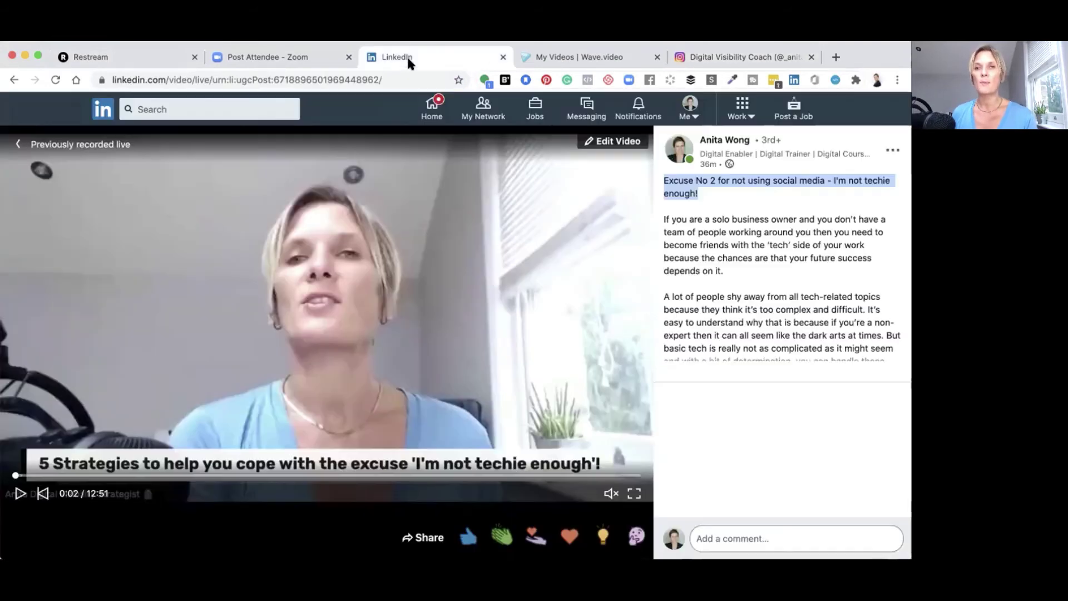
left_click(663, 219)
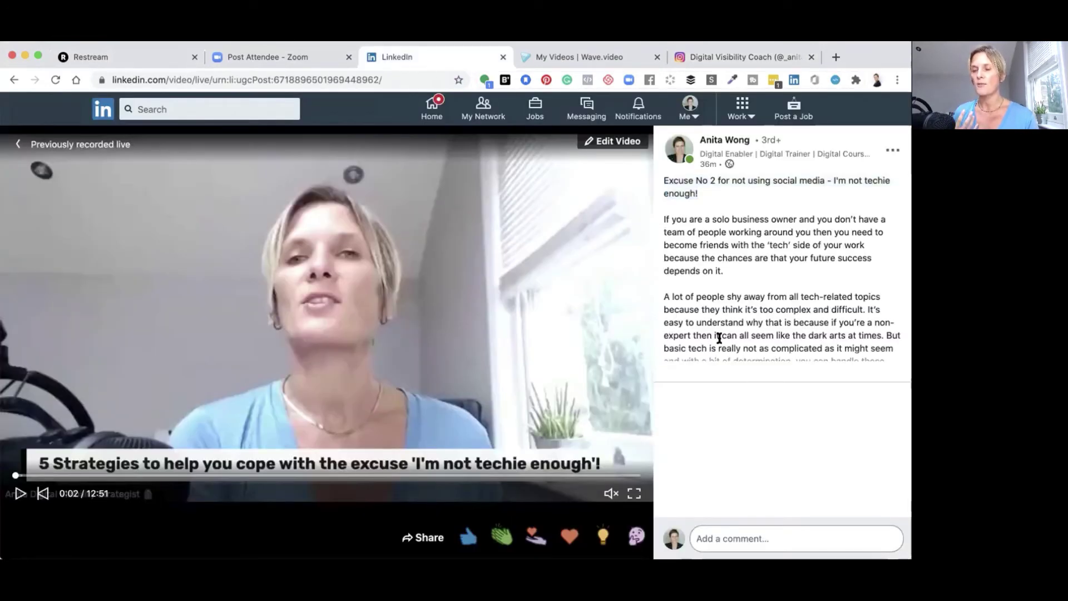
scroll(718, 336, "down", 3)
scroll(700, 279, "up", 2)
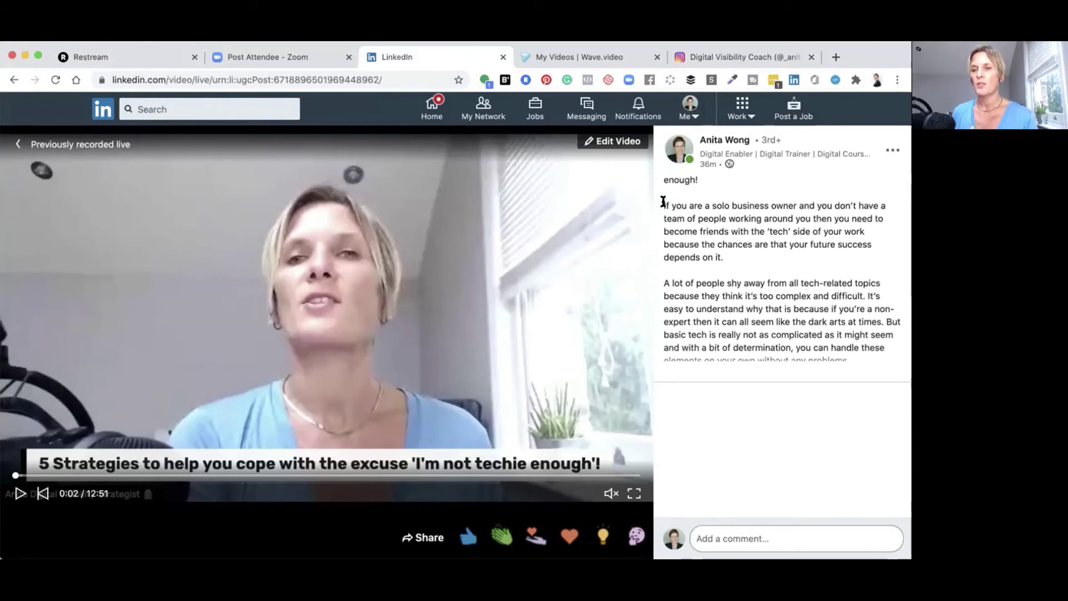
left_click_drag(664, 202, 722, 344)
scroll(720, 339, "down", 3)
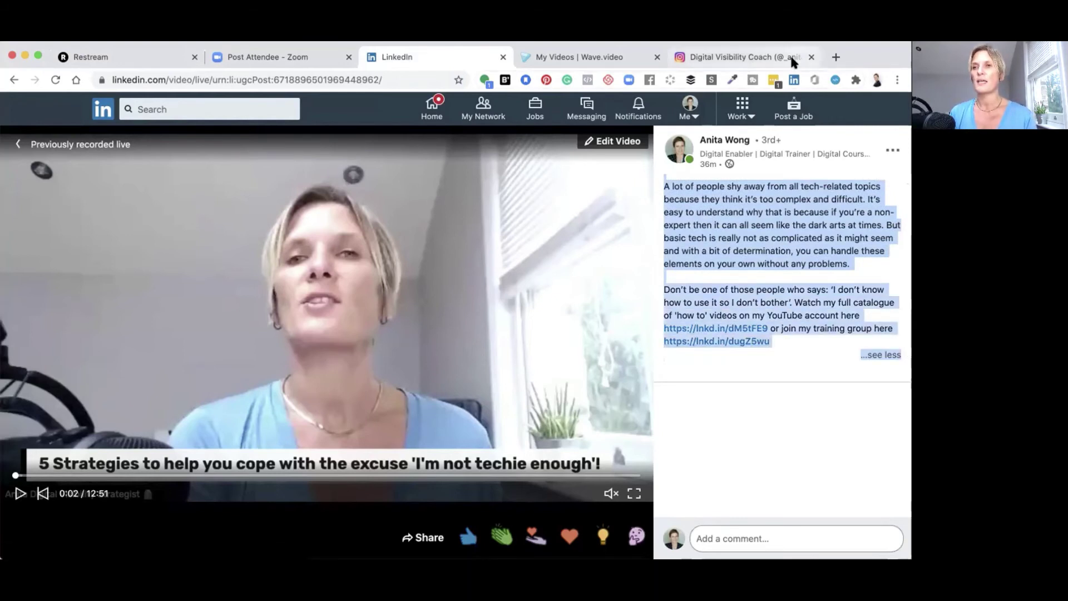
left_click(751, 57)
scroll(529, 373, "down", 1)
left_click(477, 395)
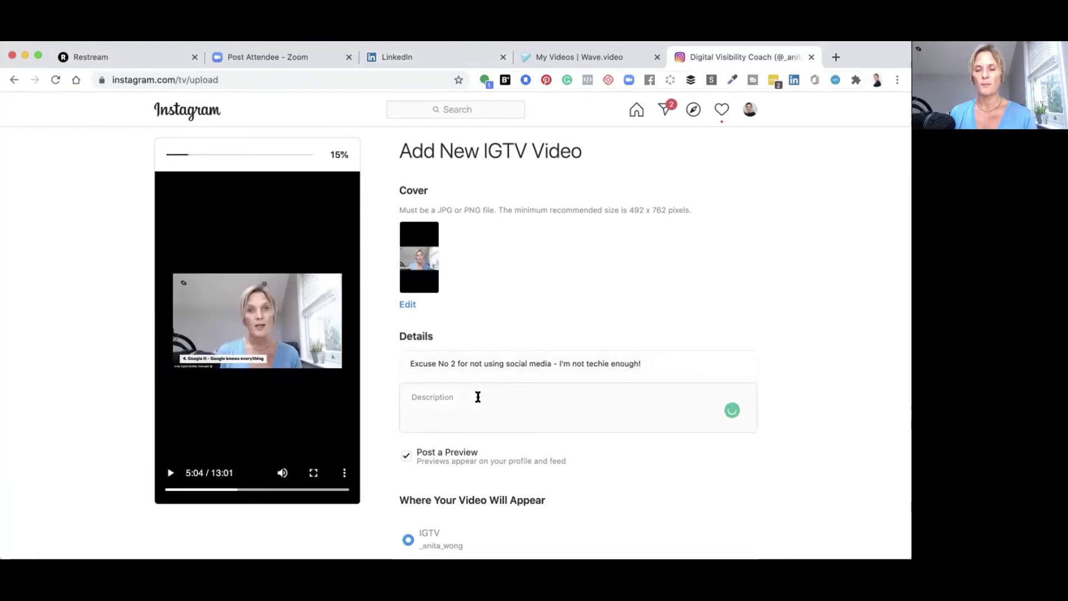
Step: Paste the copied LinkedIn text into the IGTV description
type("Don't be one of those people who says: 'I don't know how to use it so I don't bother'. Watch my full catalogue of 'how to' videos on my YouTube account here")
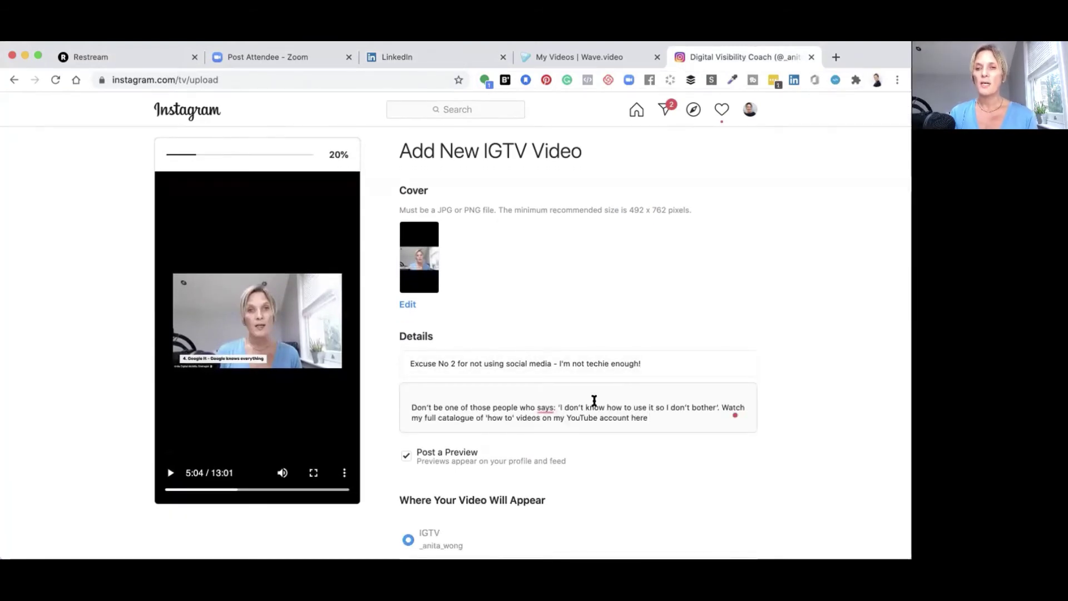
scroll(594, 400, "down", 3)
scroll(595, 401, "up", 3)
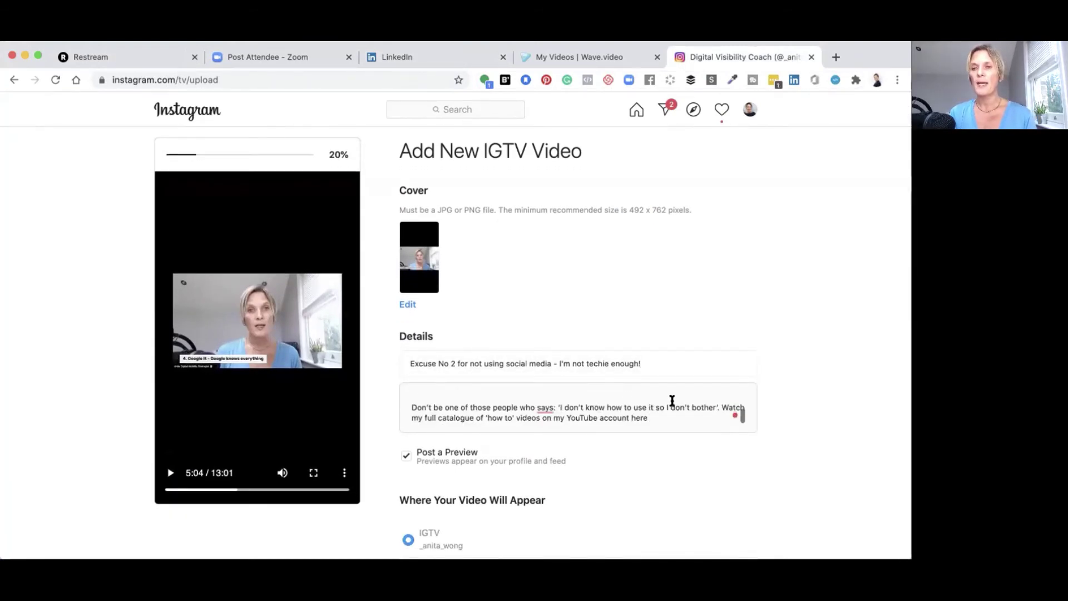
Step: Insert the YouTube channel link on the line after 'here', followed by blank lines
left_click(661, 416)
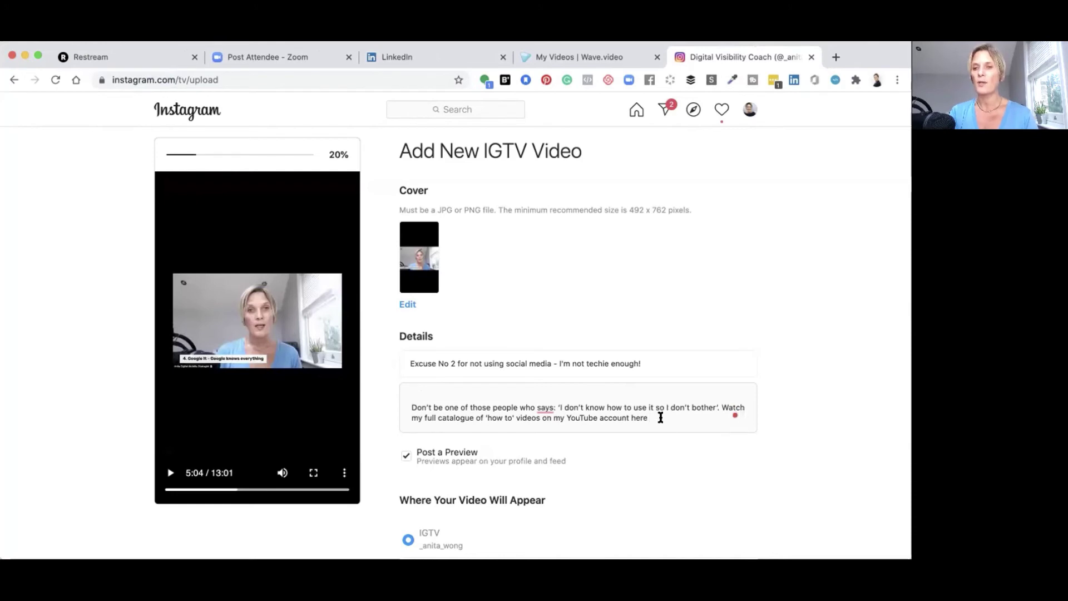
type("https://www.youtube.com/c/anitawong")
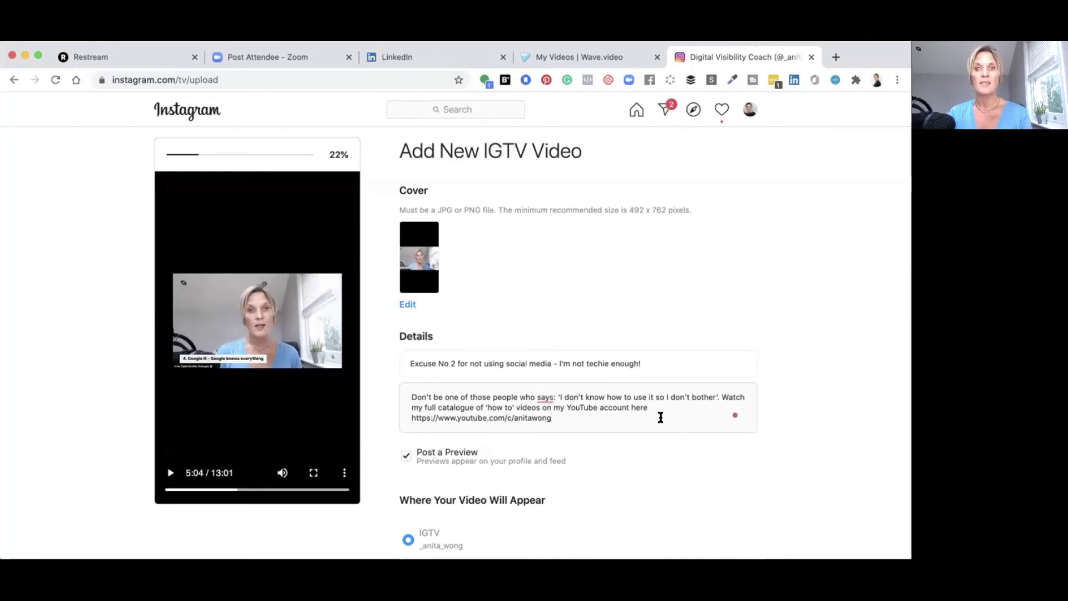
scroll(660, 418, "down", 3)
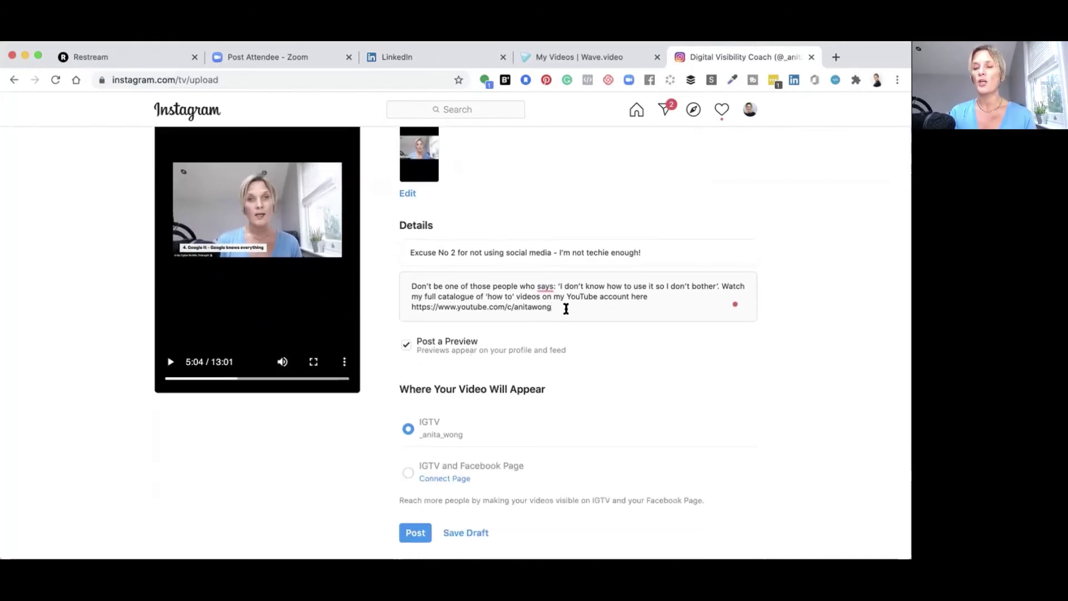
key("Return")
key("Return")
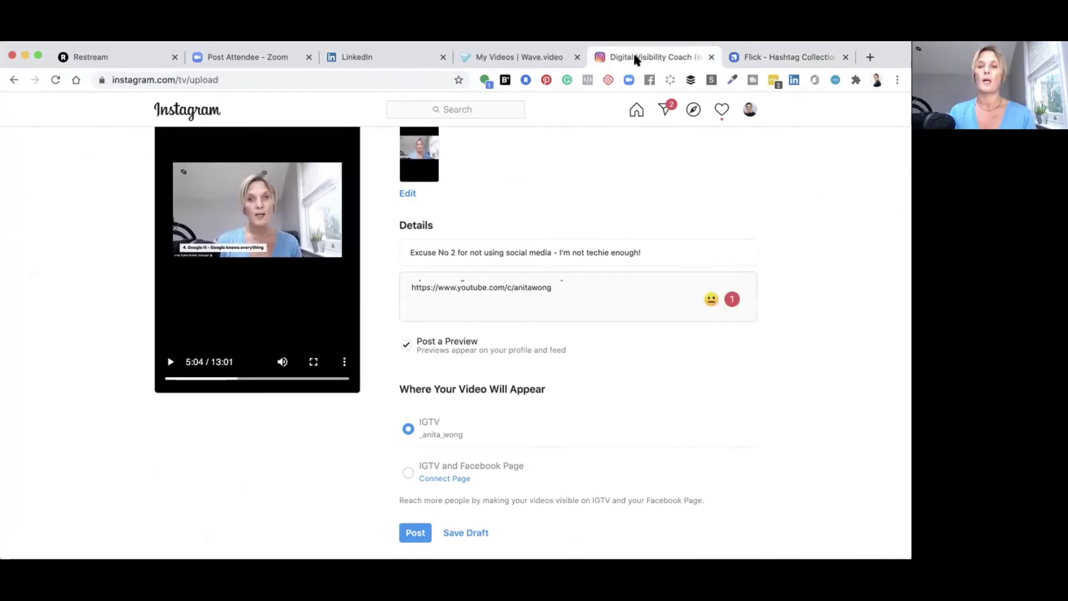
Step: Append the hashtag block (#lifestyleinfluencer, #businessmindedwomen, etc.) to the description and post the video
key("super+v")
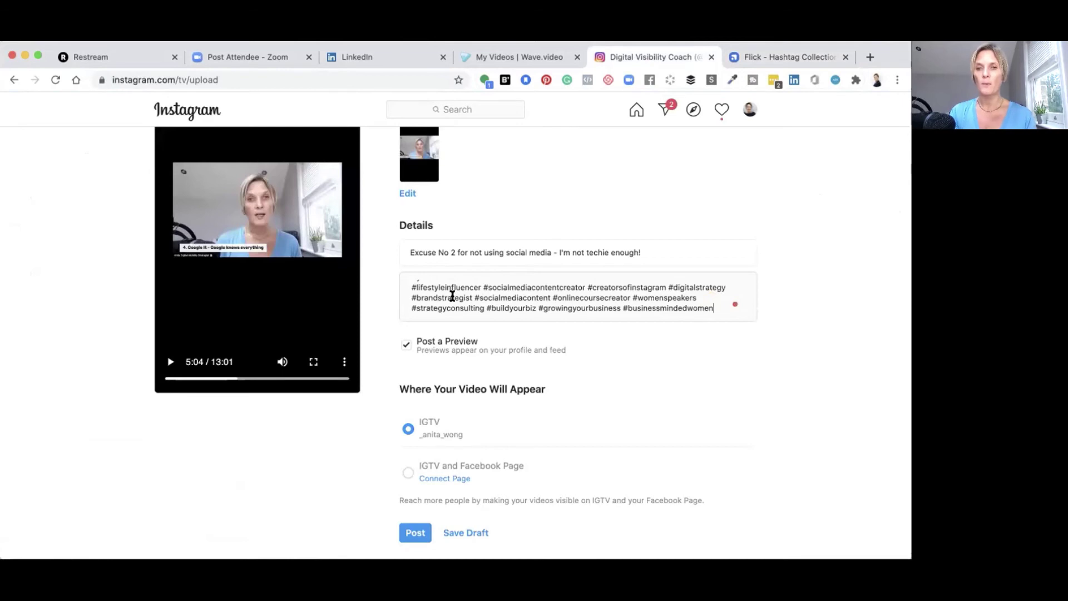
scroll(452, 296, "down", 1)
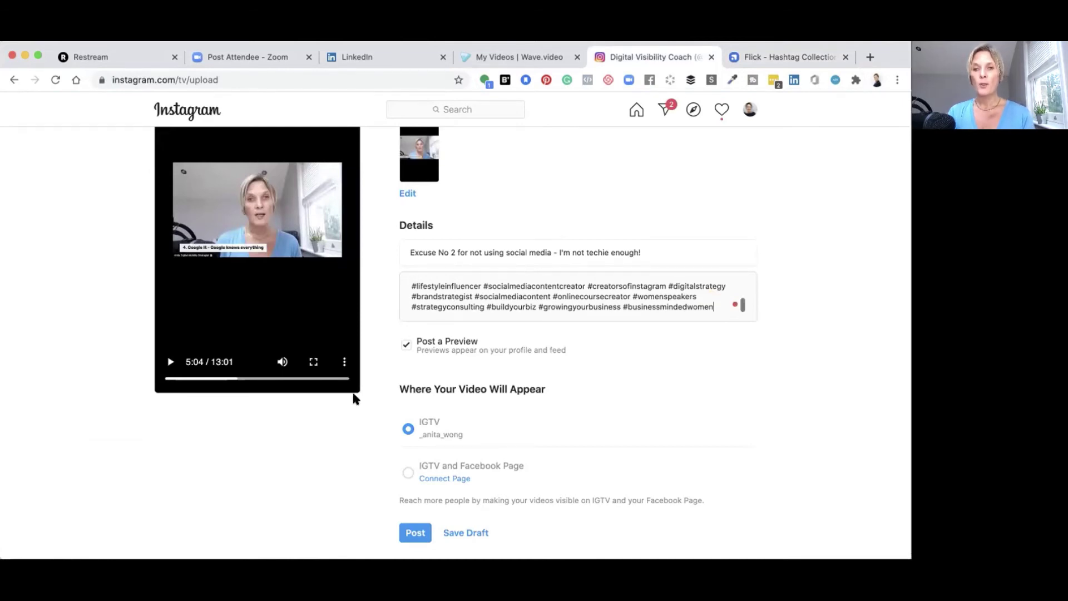
left_click(418, 532)
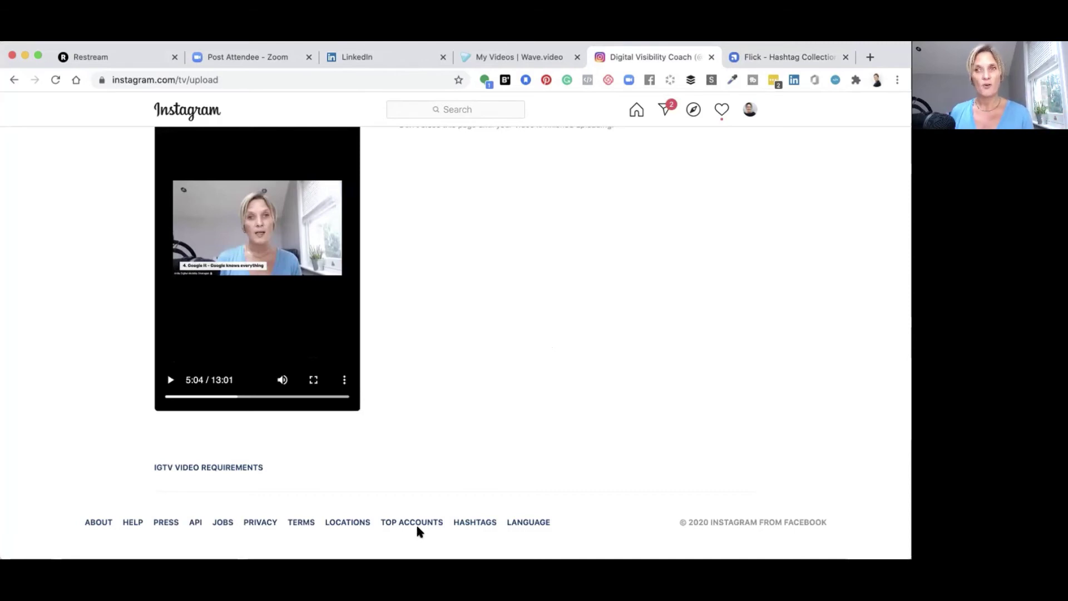
scroll(412, 431, "up", 5)
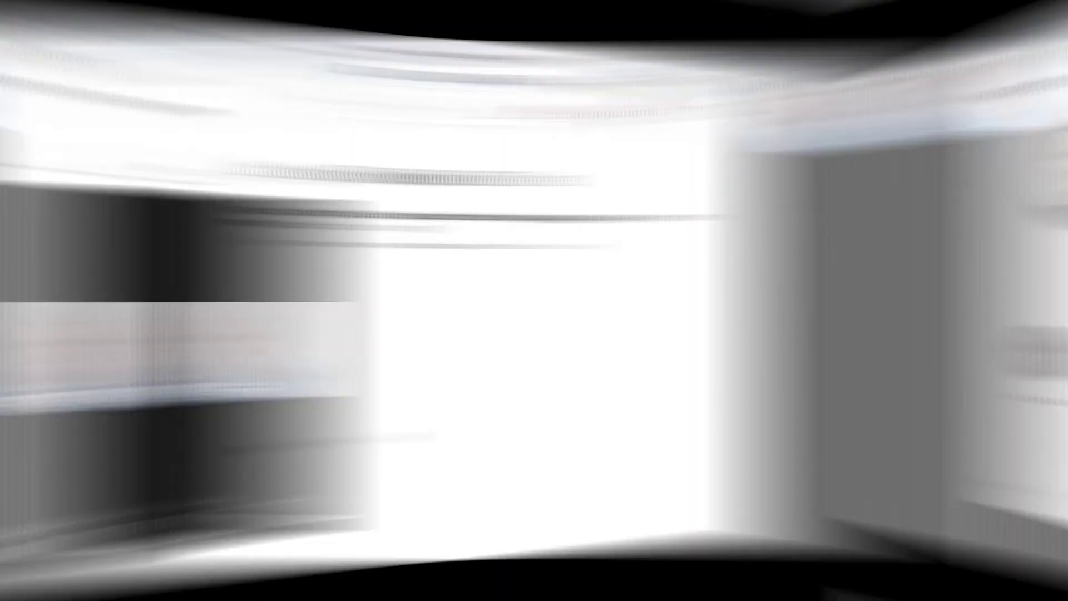
Step: Open and pause the newly published 'Excuse No 2' IGTV video, then go back to Restream
scroll(698, 499, "down", 4)
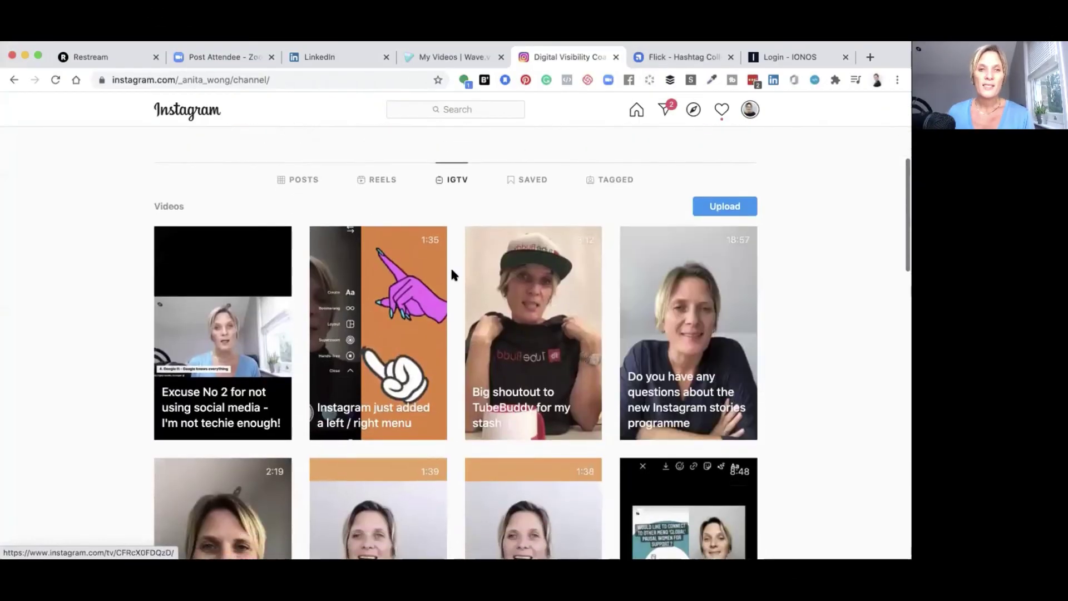
left_click(210, 338)
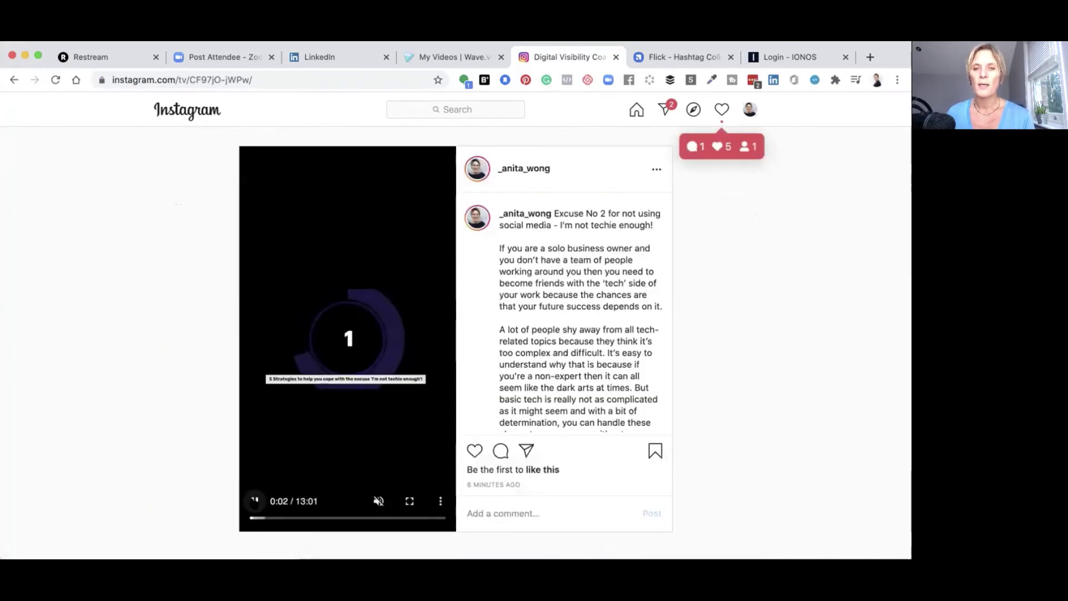
left_click(253, 501)
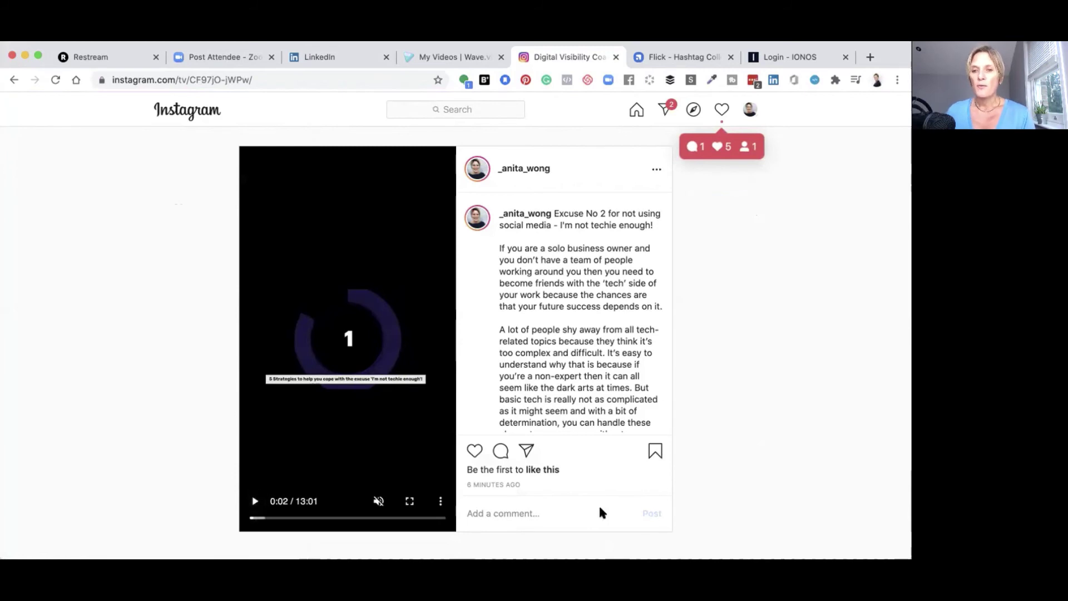
left_click(98, 58)
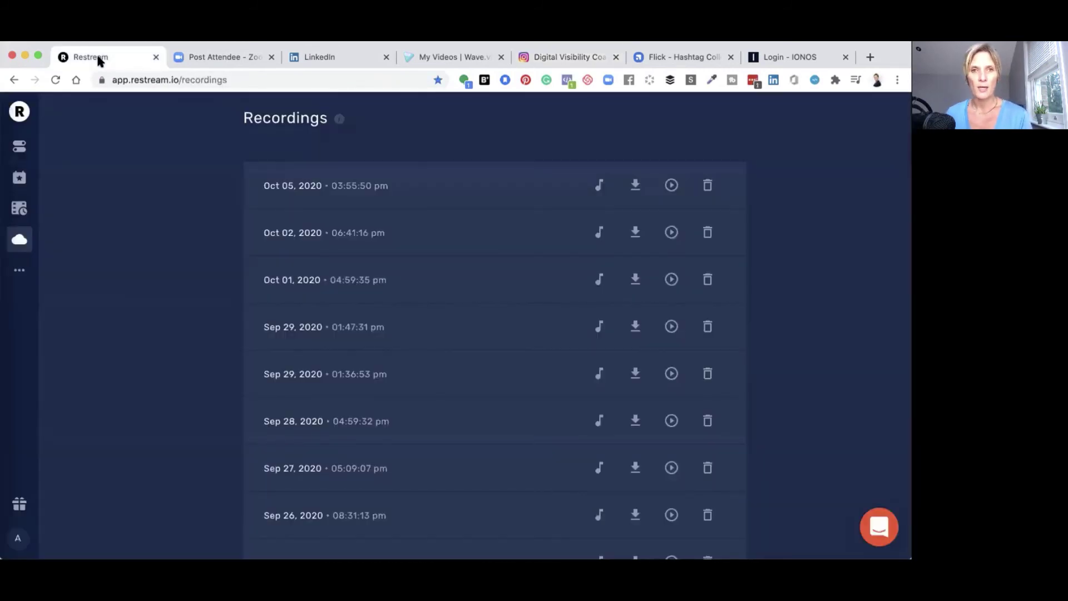
Step: Review the LinkedIn post and Restream recordings with the full menu, then return to the IGTV post
left_click(327, 52)
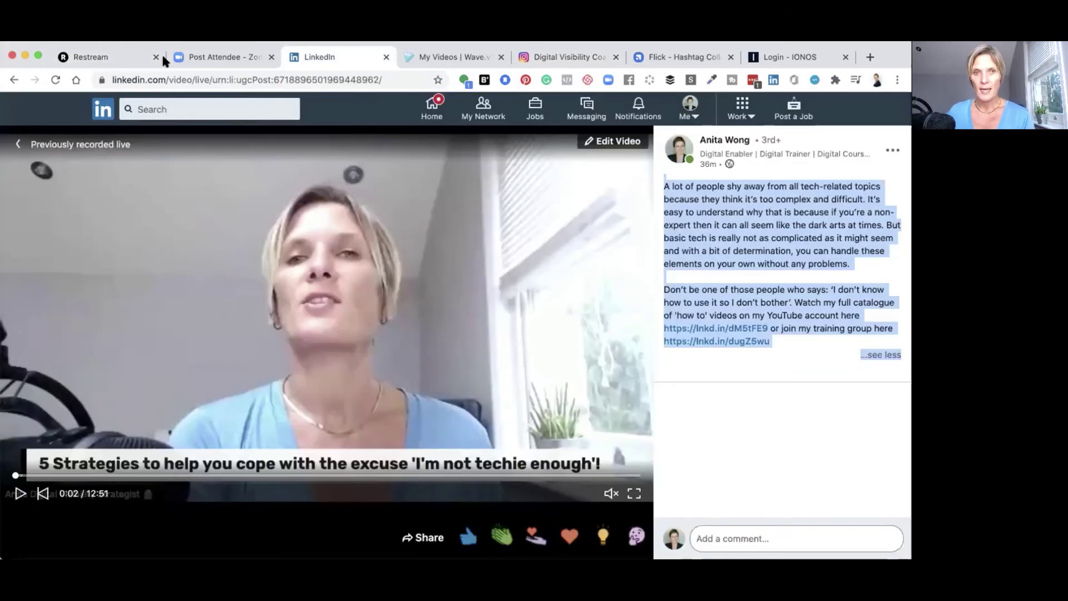
left_click(83, 57)
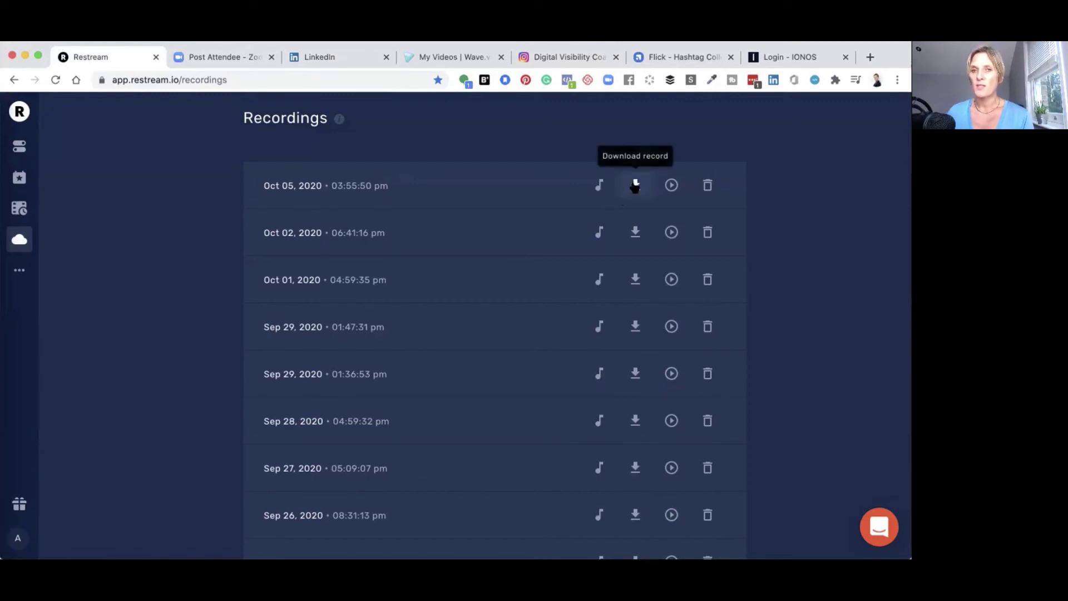
left_click(20, 266)
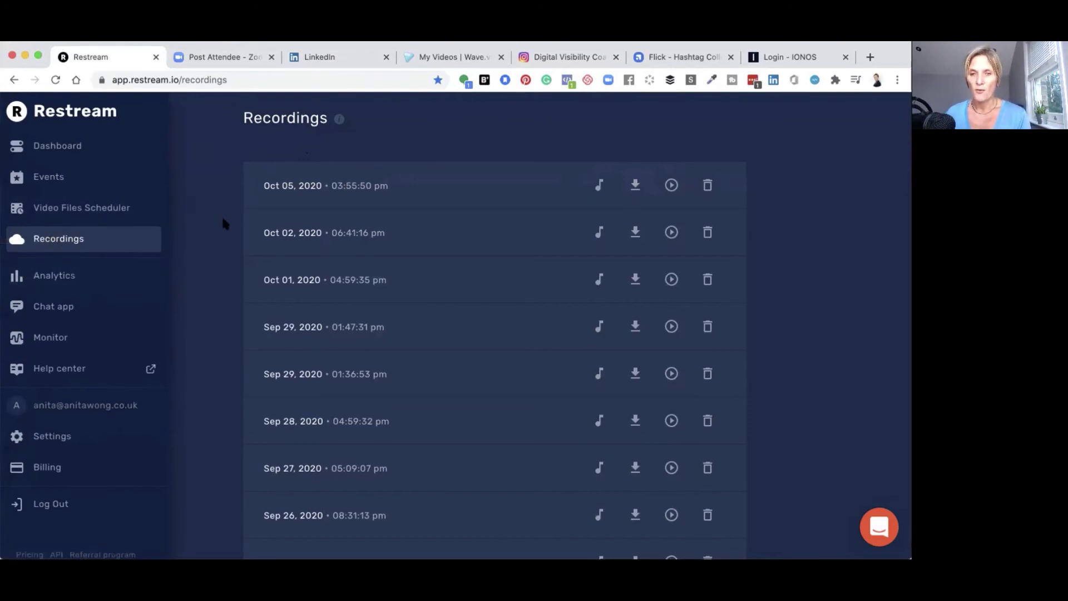
left_click(553, 56)
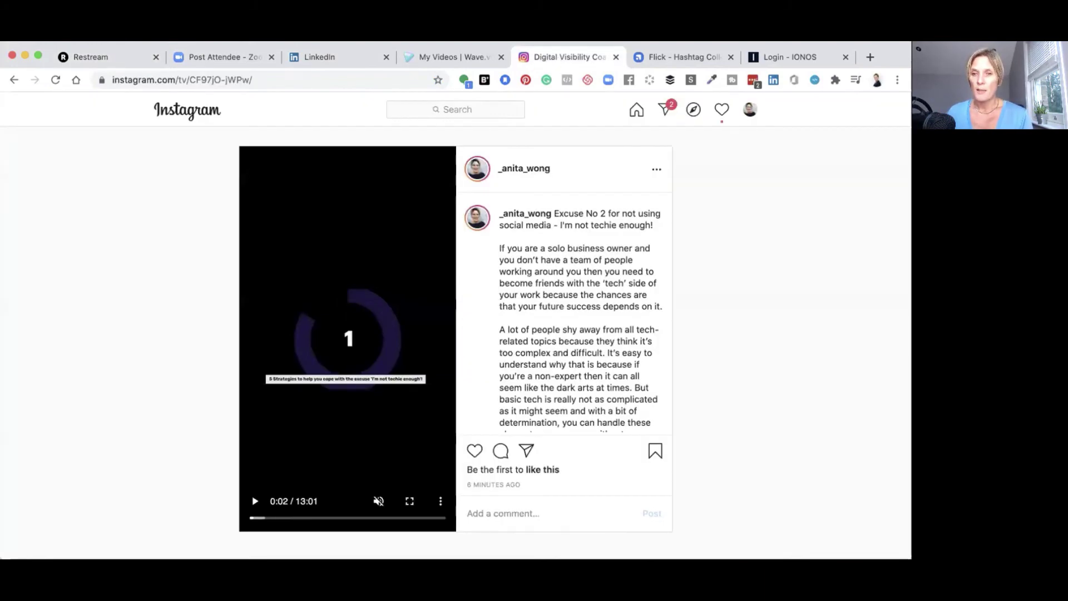